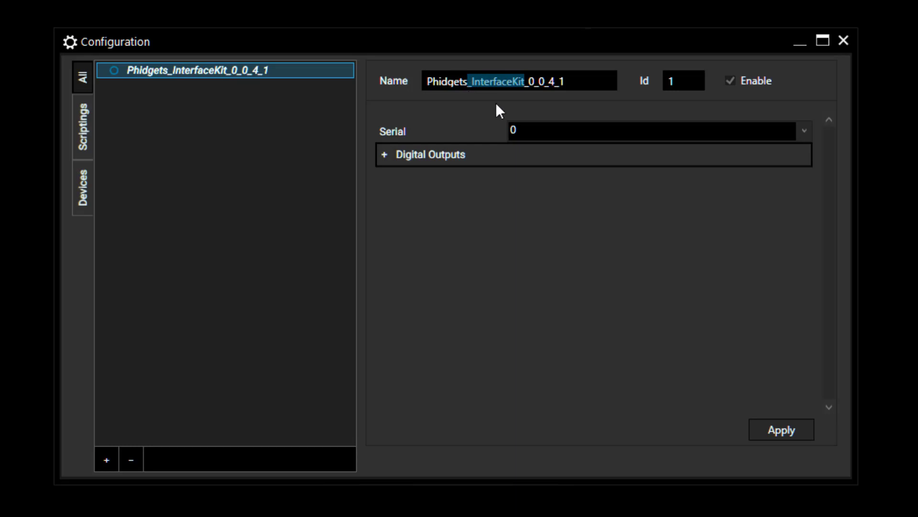
Step: Rename the InterfaceKit 0_0_4 device to Phidgets_004
{"action": "key", "text": "BackSpace"}
{"action": "key", "text": "BackSpace"}
{"action": "key", "text": "BackSpace"}
{"action": "key", "text": "BackSpace"}
{"action": "key", "text": "BackSpace"}
{"action": "key", "text": "BackSpace"}
{"action": "type", "text": "04"}
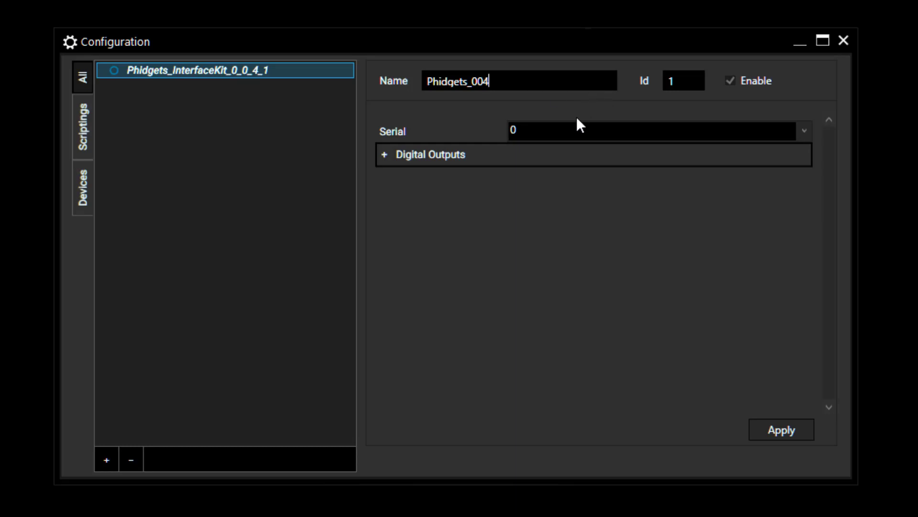
Step: Assign serial 128936 to the Phidgets_004 device and apply the configuration
{"action": "left_click", "coordinate": [805, 136]}
{"action": "left_click", "coordinate": [805, 135]}
{"action": "left_click", "coordinate": [736, 153]}
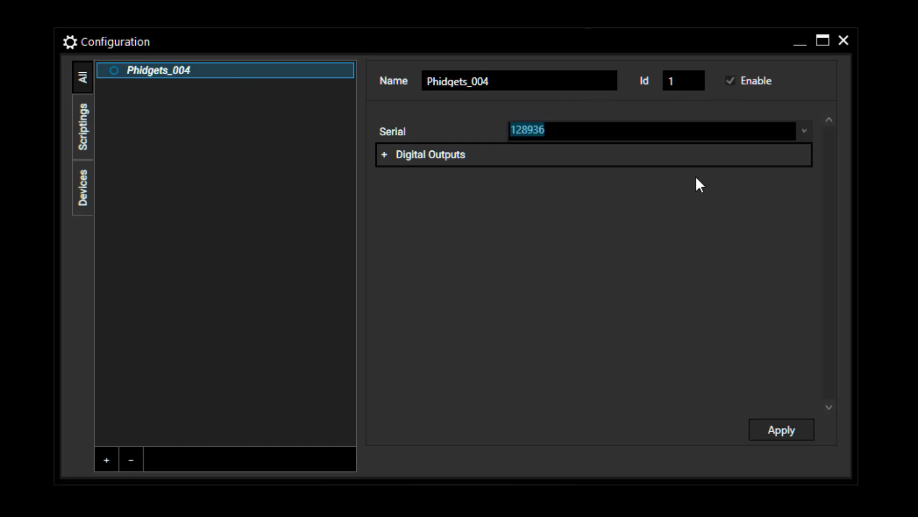
{"action": "left_click", "coordinate": [773, 429]}
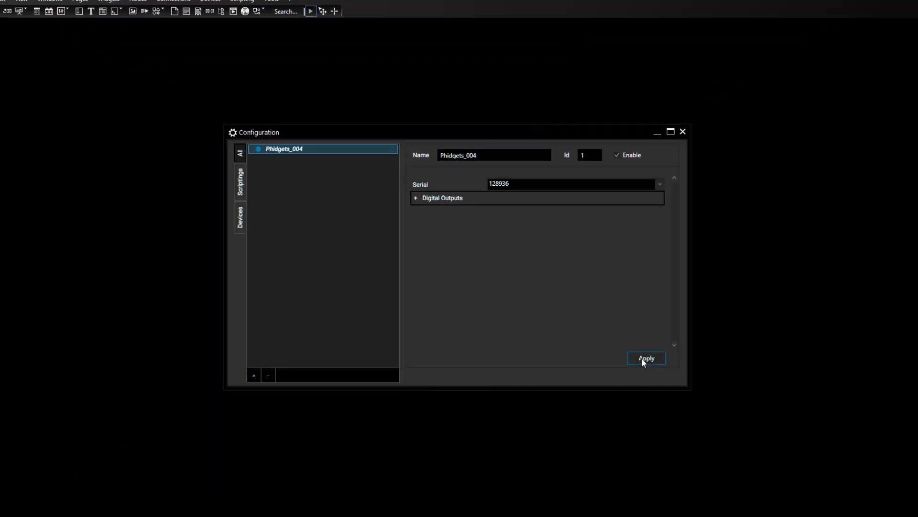
Step: Test digital output 0 of Phidgets_004 by switching it on and off several times
{"action": "left_click", "coordinate": [434, 203]}
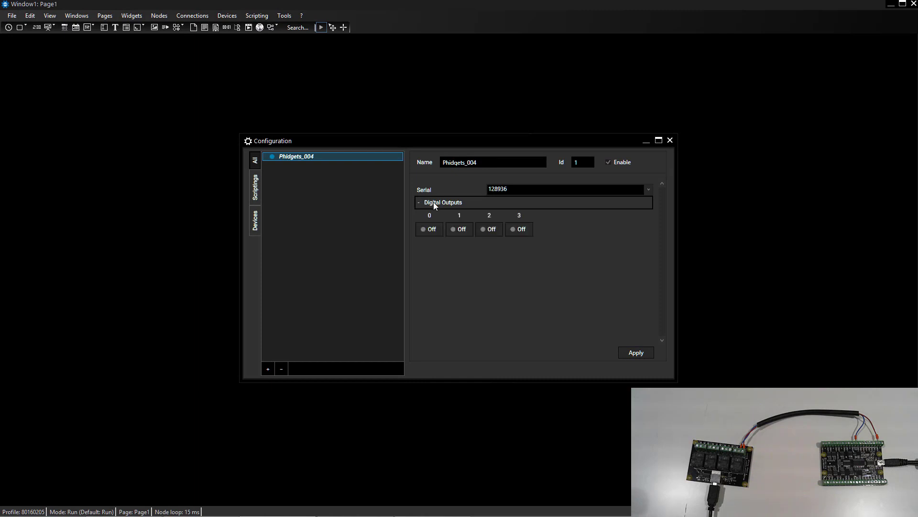
{"action": "left_click", "coordinate": [437, 228]}
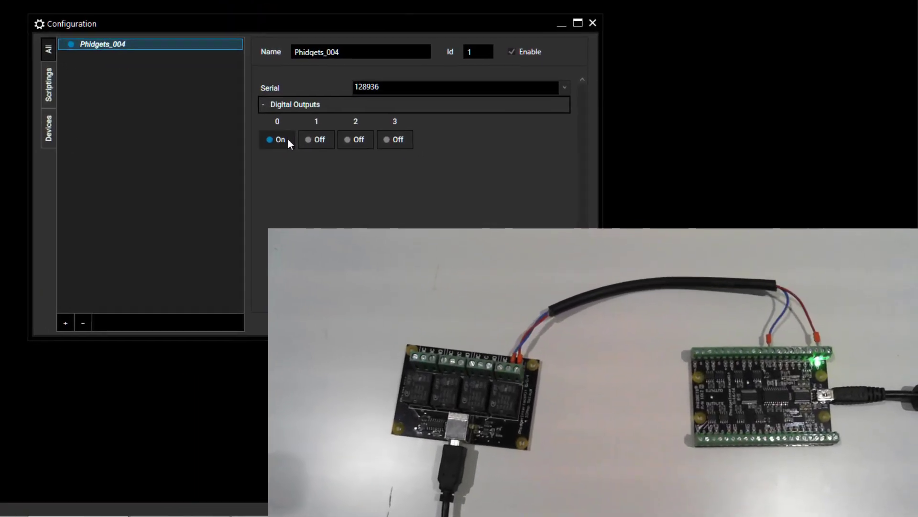
{"action": "left_click", "coordinate": [389, 201]}
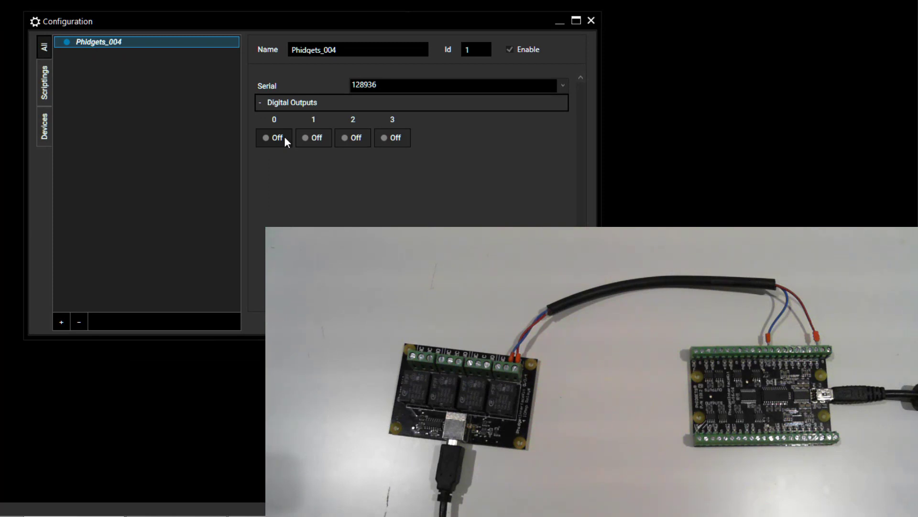
{"action": "left_click", "coordinate": [286, 142]}
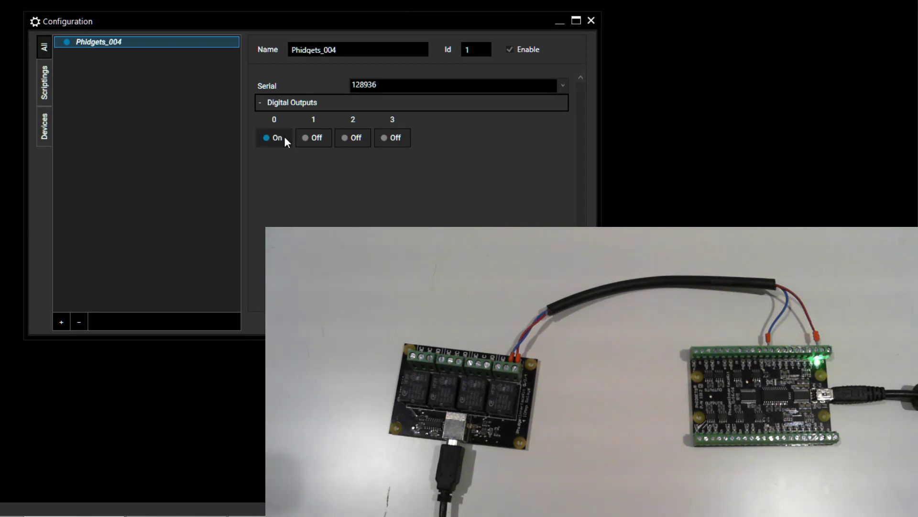
{"action": "left_click", "coordinate": [286, 141]}
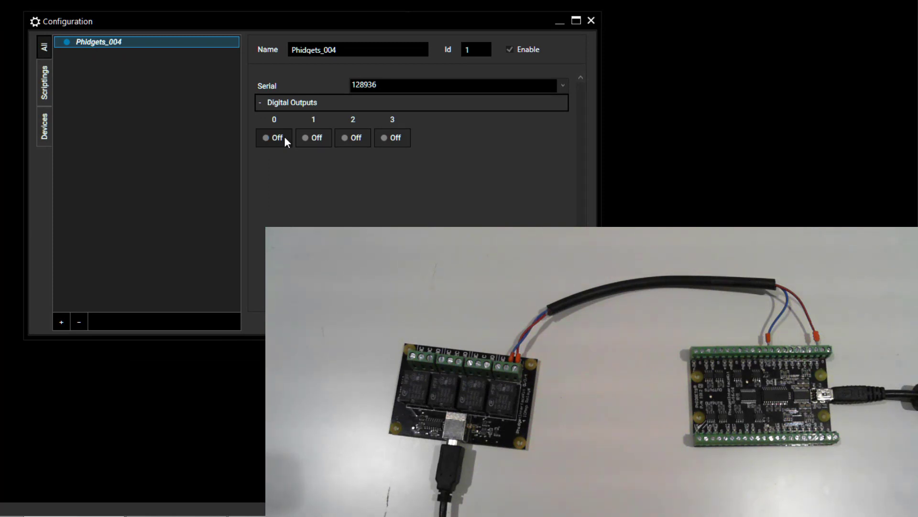
{"action": "left_click", "coordinate": [286, 142]}
{"action": "left_click", "coordinate": [286, 142]}
Step: Add a Phidgets Interface Kit_0_16_16 device and rename it Phidgets_01616
{"action": "left_click", "coordinate": [61, 323]}
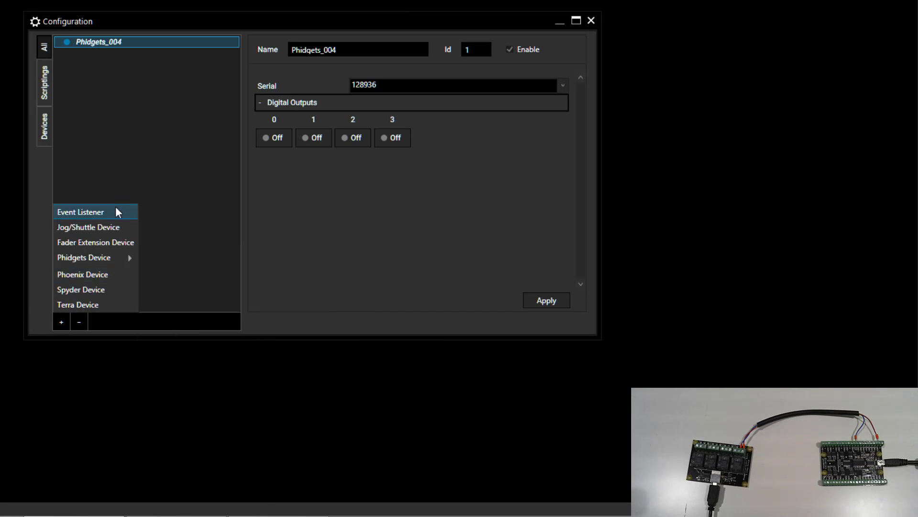
{"action": "mouse_move", "coordinate": [109, 260]}
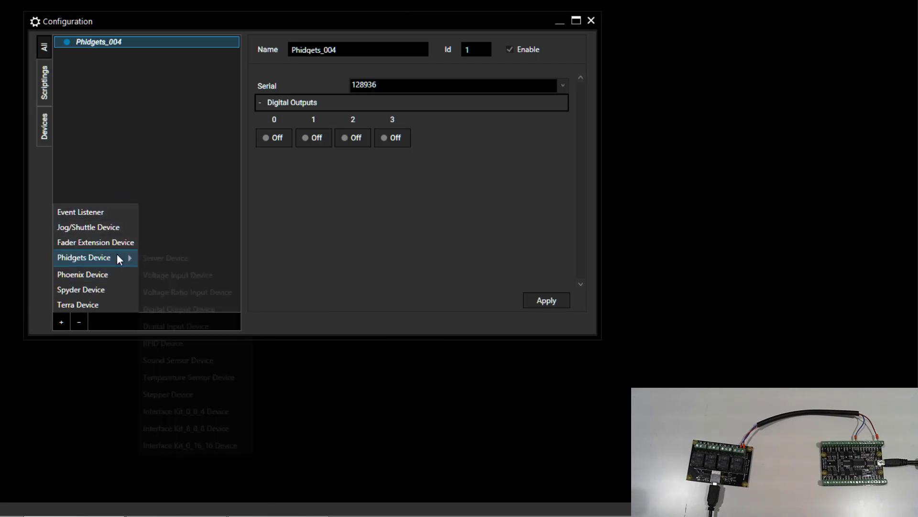
{"action": "left_click", "coordinate": [211, 447]}
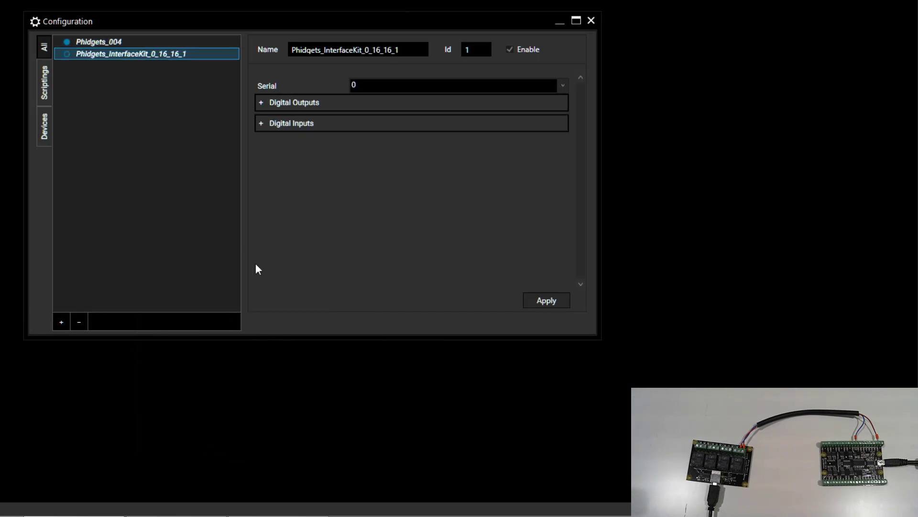
{"action": "left_click_drag", "start_coordinate": [323, 53], "coordinate": [402, 58]}
{"action": "type", "text": "01616"}
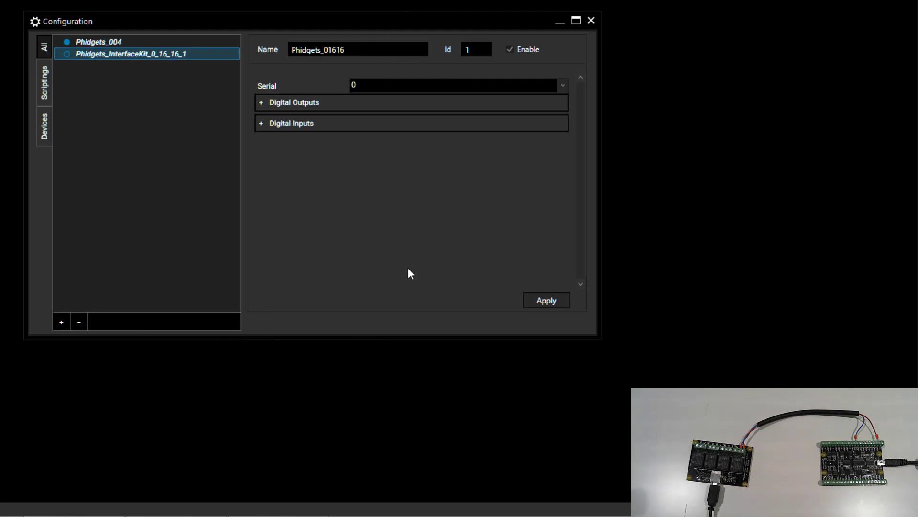
Step: Assign serial 499478 to the Phidgets_01616 device and apply the configuration
{"action": "left_click", "coordinate": [560, 91]}
{"action": "left_click", "coordinate": [562, 88]}
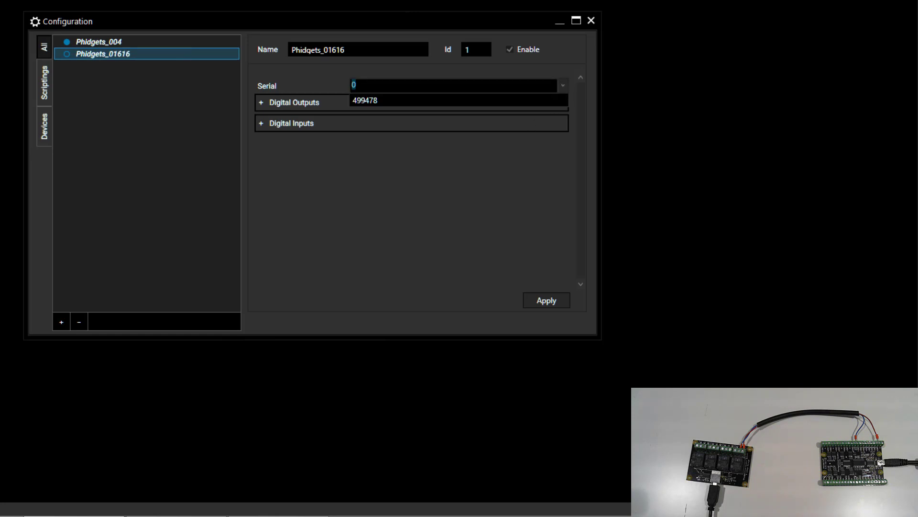
{"action": "left_click", "coordinate": [501, 102]}
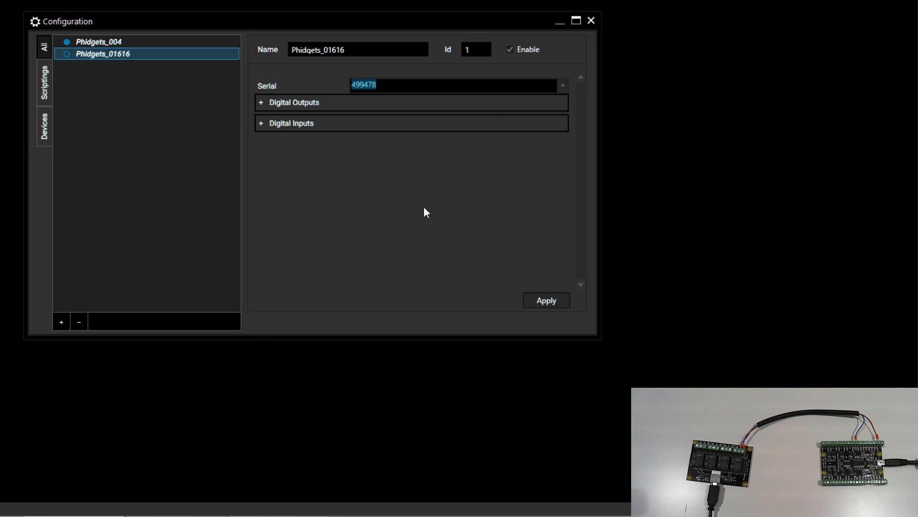
{"action": "left_click", "coordinate": [545, 304]}
Step: Test digital outputs 0, 1 and 2 of Phidgets_01616 by switching them on and off, and reveal the script fields of digital input channel 0
{"action": "left_click", "coordinate": [261, 103]}
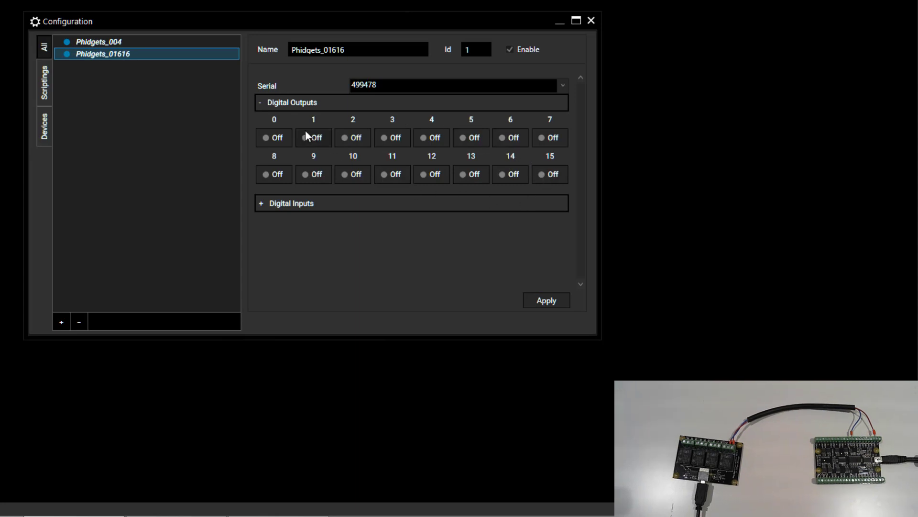
{"action": "left_click", "coordinate": [276, 140]}
{"action": "left_click", "coordinate": [313, 138]}
{"action": "left_click", "coordinate": [353, 139]}
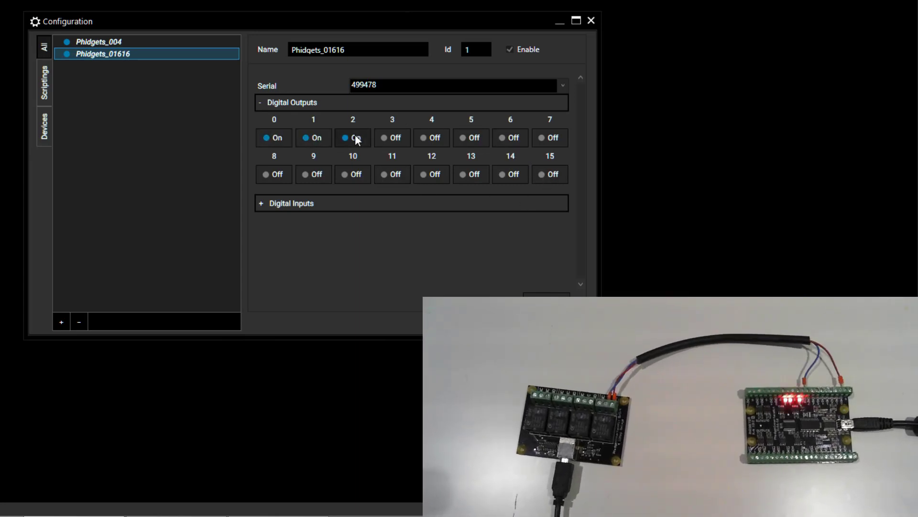
{"action": "left_click", "coordinate": [352, 139]}
{"action": "left_click", "coordinate": [316, 140]}
{"action": "left_click", "coordinate": [274, 142]}
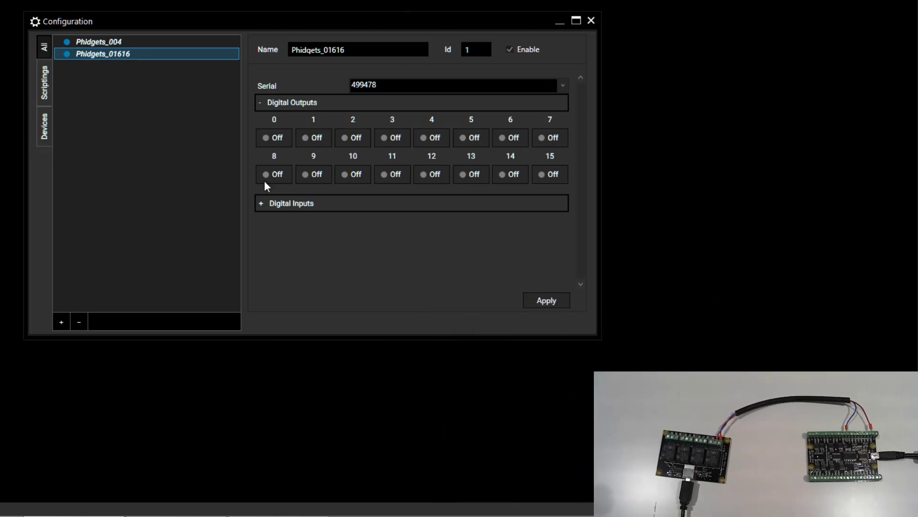
{"action": "left_click", "coordinate": [261, 206]}
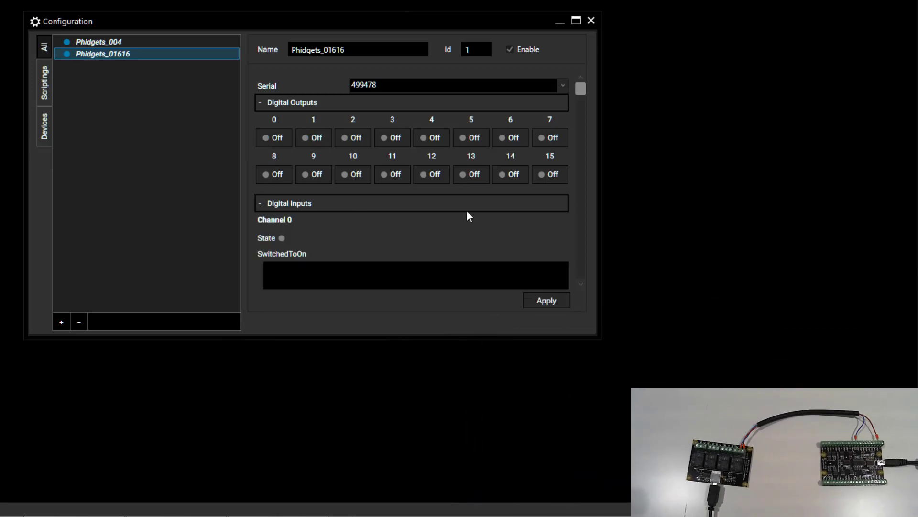
{"action": "left_click_drag", "start_coordinate": [580, 94], "coordinate": [581, 102]}
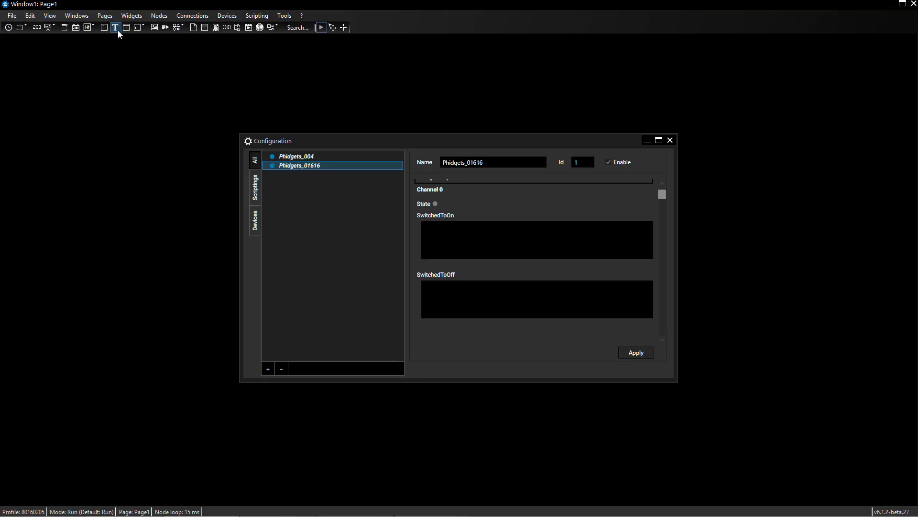
Step: Add a text label near the page's upper-left corner and set its font size to 28
{"action": "left_click", "coordinate": [118, 30]}
{"action": "left_click", "coordinate": [58, 106]}
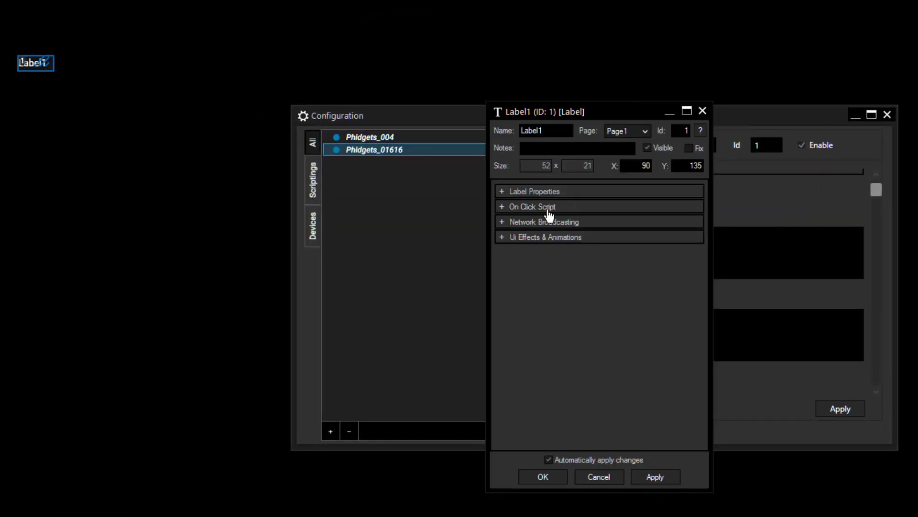
{"action": "left_click", "coordinate": [550, 192]}
{"action": "left_click", "coordinate": [626, 245]}
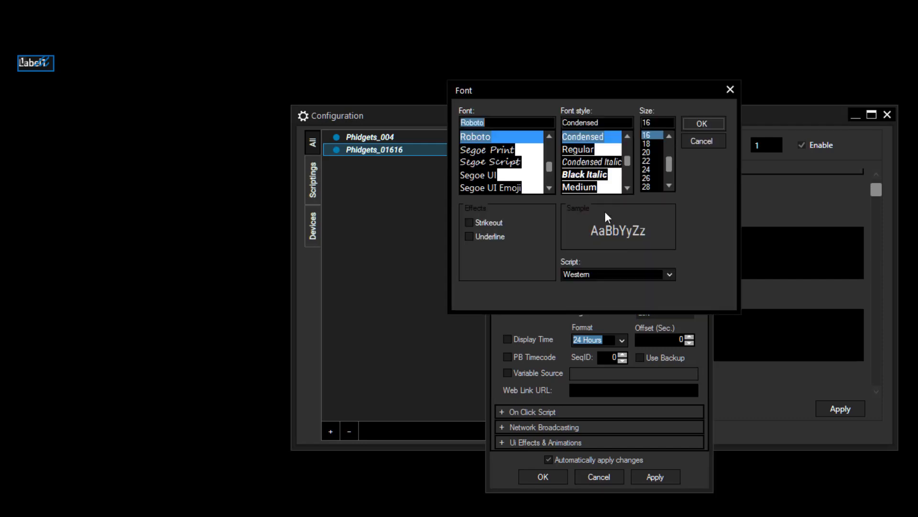
{"action": "left_click", "coordinate": [649, 185]}
{"action": "left_click", "coordinate": [703, 125]}
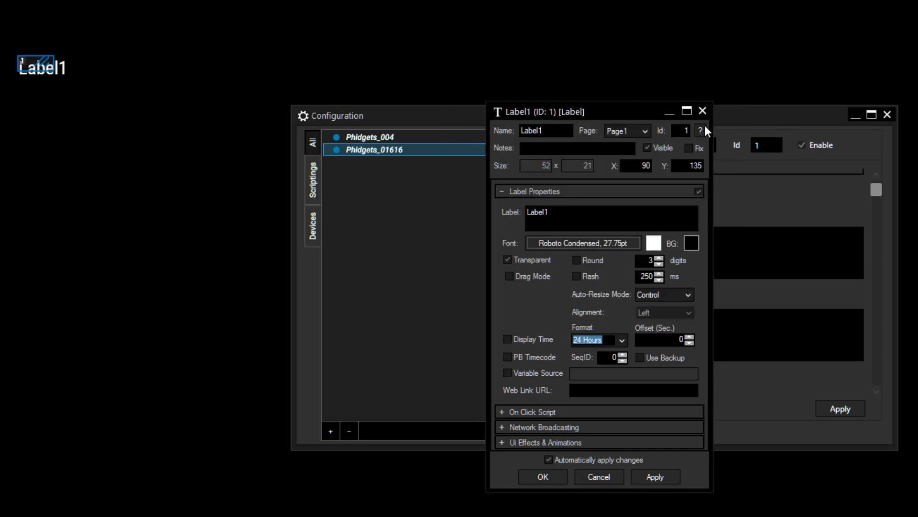
{"action": "left_click", "coordinate": [554, 471]}
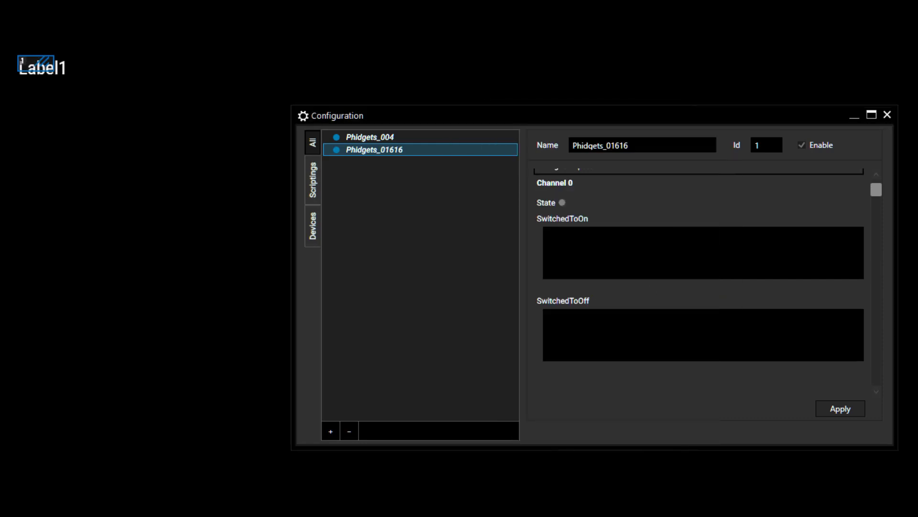
Step: Write the channel 0 SwitchedToOn script as Label1.Text="switched on"
{"action": "left_click", "coordinate": [580, 239]}
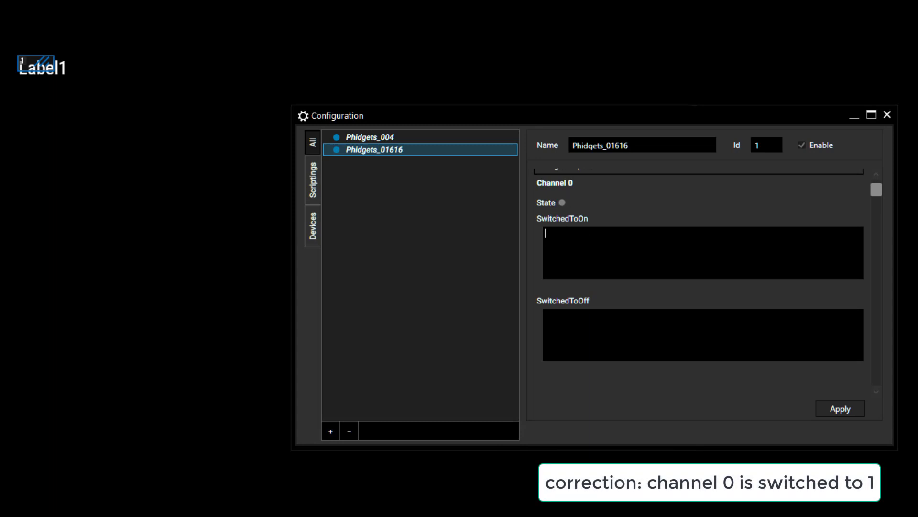
{"action": "type", "text": "Label1."}
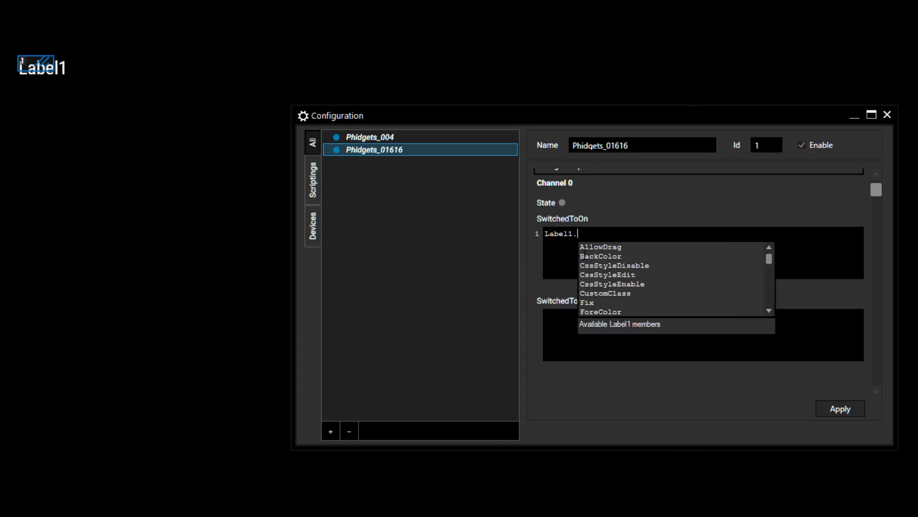
{"action": "type", "text": "te"}
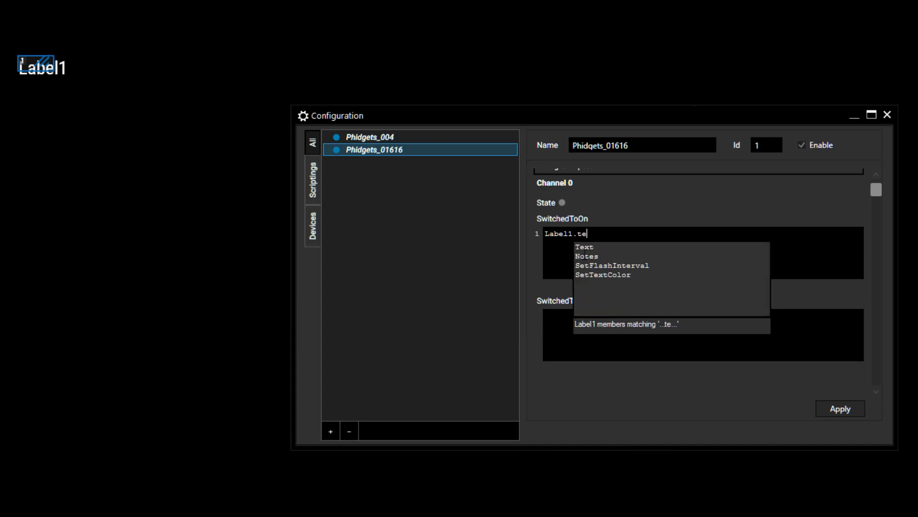
{"action": "key", "text": "Return"}
{"action": "type", "text": "="}
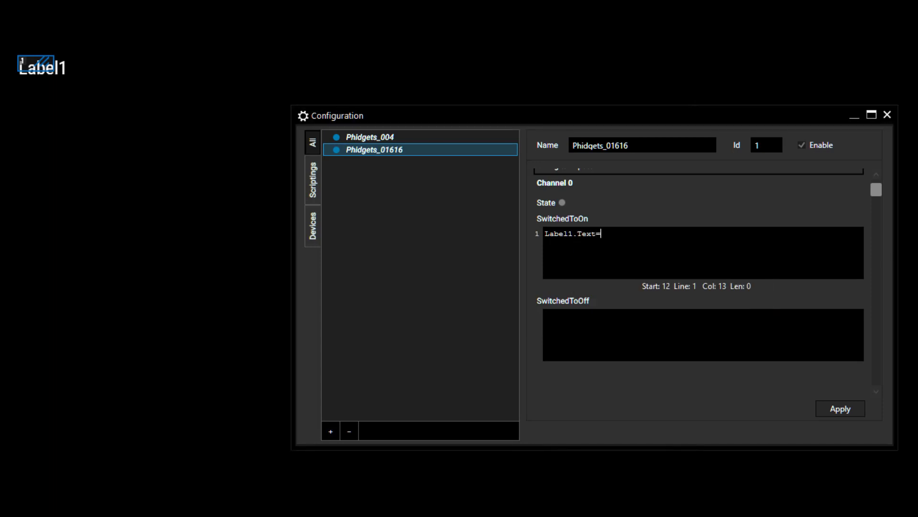
{"action": "type", "text": "\"switched on2"}
{"action": "key", "text": "BackSpace"}
{"action": "type", "text": "\""}
Step: Copy the script into channel 0's SwitchedToOff field, change it to Label1.Text="switched off", and apply the configuration
{"action": "key", "text": "ctrl+a"}
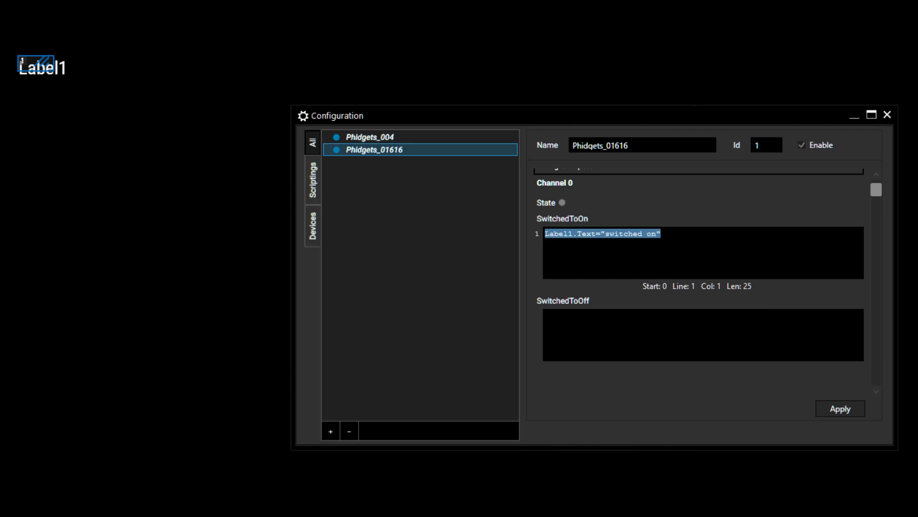
{"action": "key", "text": "ctrl+c"}
{"action": "left_click", "coordinate": [670, 335]}
{"action": "key", "text": "ctrl+v"}
{"action": "key", "text": "Left"}
{"action": "key", "text": "BackSpace"}
{"action": "type", "text": "ff"}
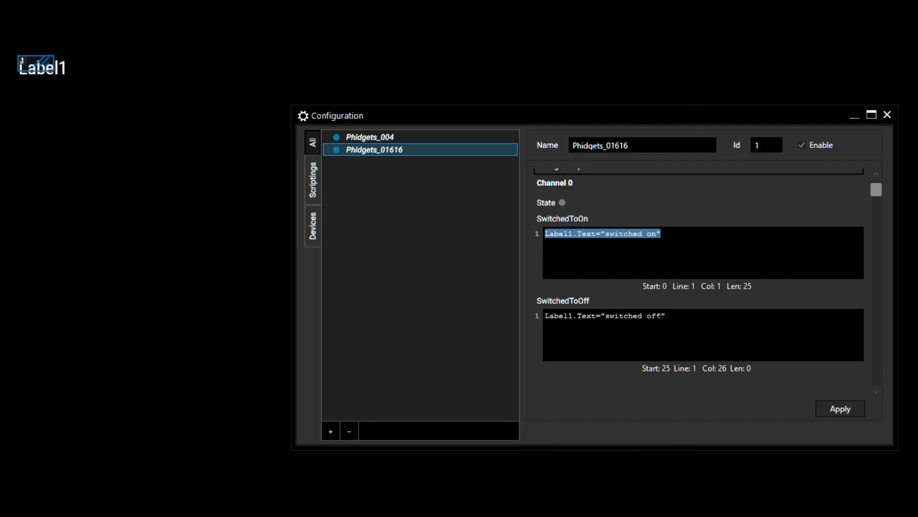
{"action": "left_click", "coordinate": [840, 415]}
Step: Test the input scripts by repeatedly switching digital output 0 of Phidgets_004 on and off
{"action": "left_click", "coordinate": [406, 137]}
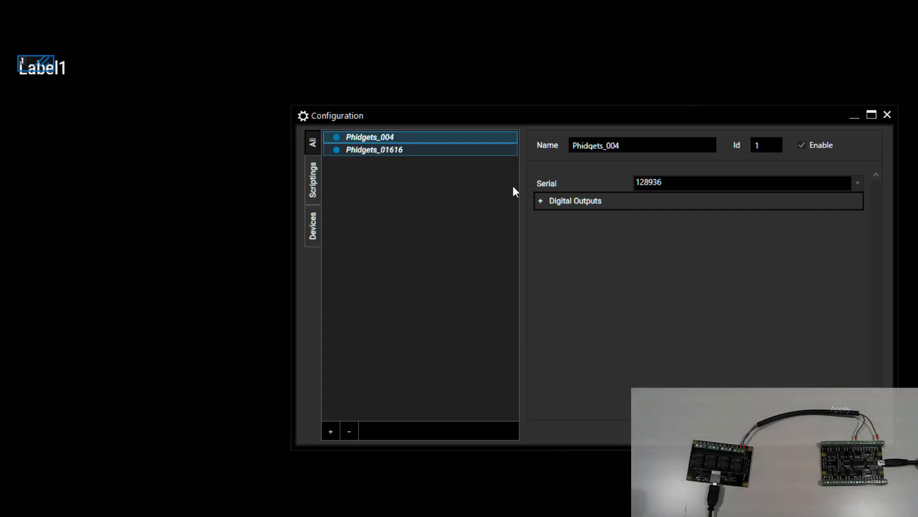
{"action": "left_click", "coordinate": [559, 200]}
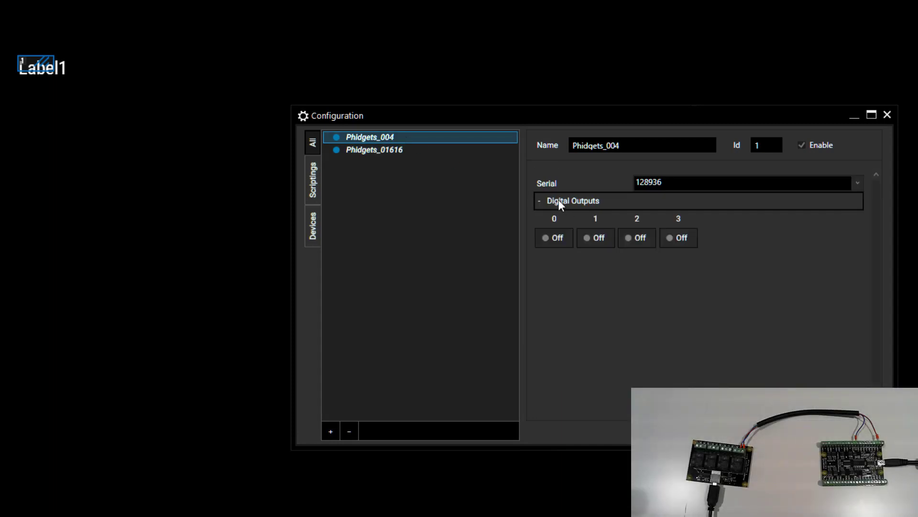
{"action": "left_click", "coordinate": [561, 245]}
{"action": "left_click", "coordinate": [561, 243]}
{"action": "left_click", "coordinate": [561, 243]}
{"action": "left_click", "coordinate": [561, 243]}
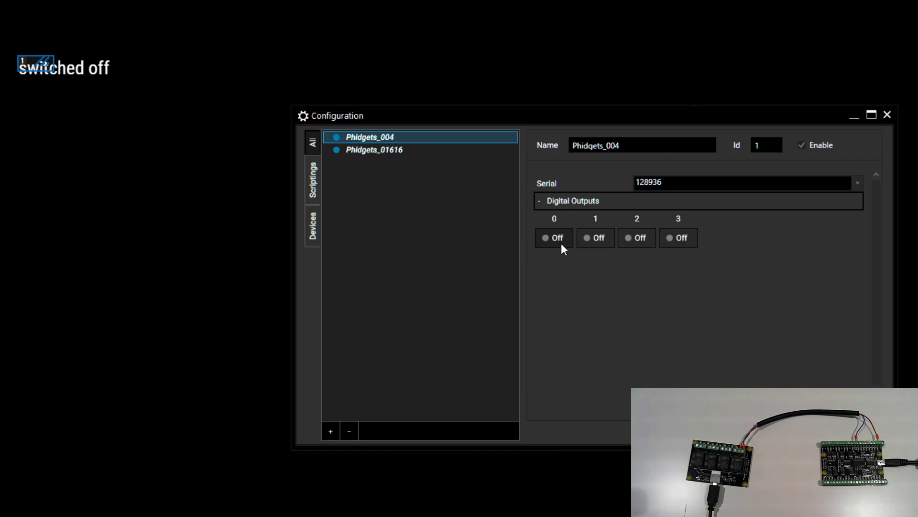
{"action": "left_click", "coordinate": [561, 243]}
{"action": "left_click", "coordinate": [561, 243]}
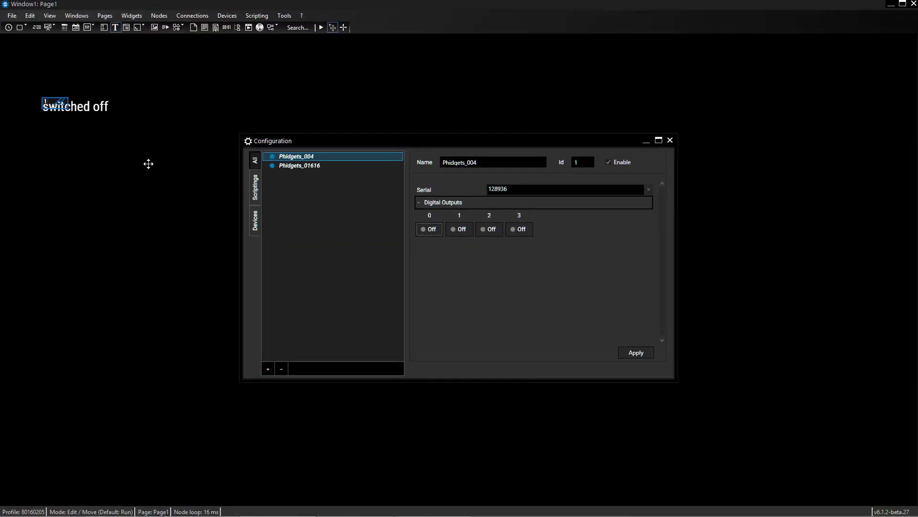
Step: Switch the page to run mode, add a CustomScript button below the text label and open its properties
{"action": "key", "text": "F5"}
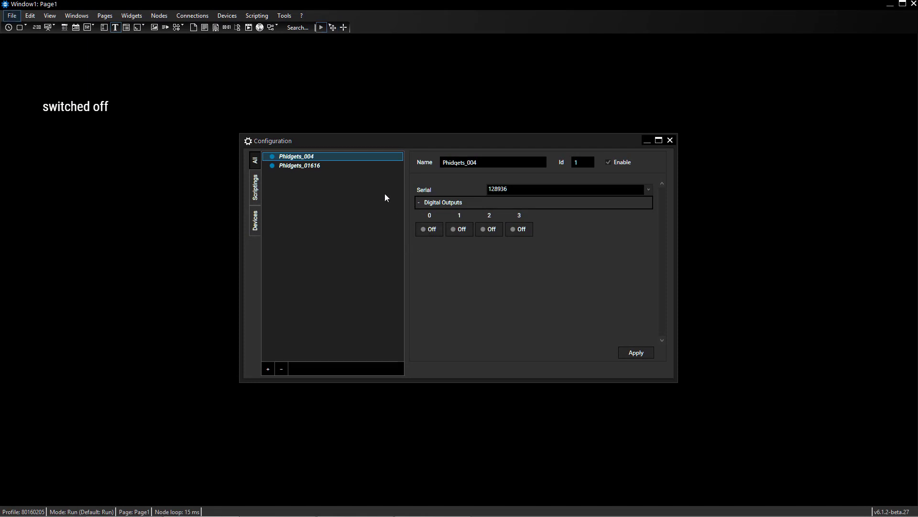
{"action": "left_click", "coordinate": [21, 31]}
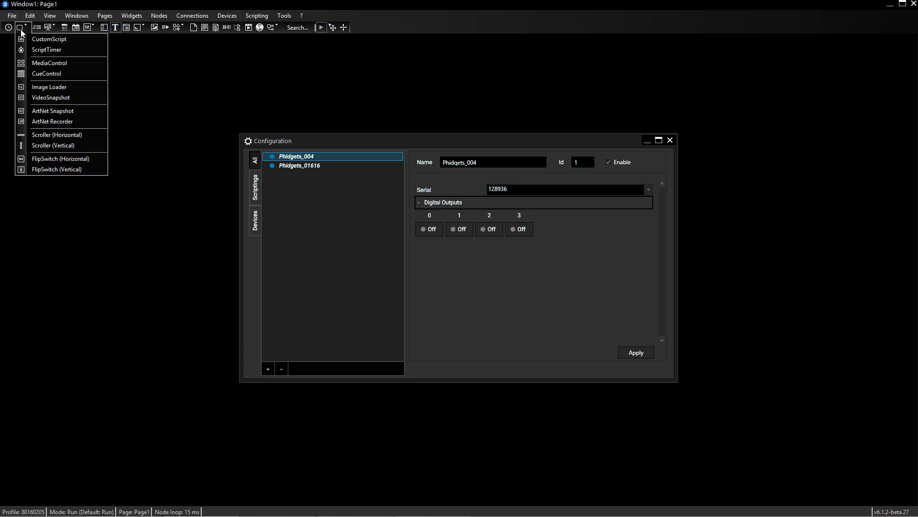
{"action": "left_click", "coordinate": [30, 39]}
{"action": "left_click", "coordinate": [34, 154]}
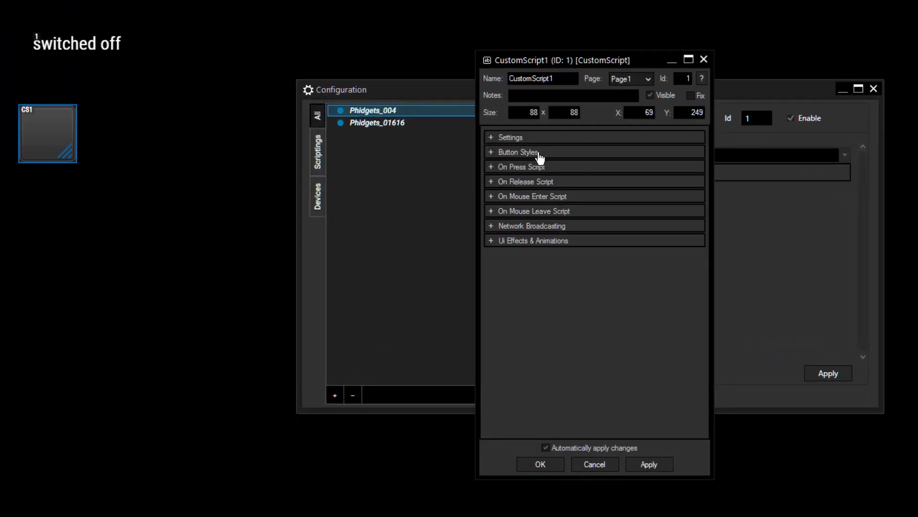
Step: Set the CustomScript button's label to relay in its button styles
{"action": "left_click", "coordinate": [540, 152]}
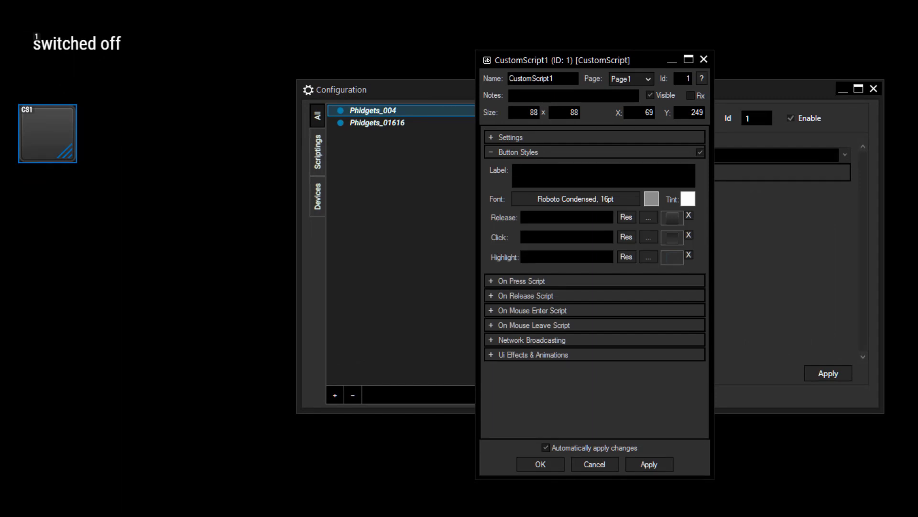
{"action": "type", "text": "relay on"}
{"action": "key", "text": "BackSpace"}
{"action": "key", "text": "BackSpace"}
{"action": "left_click", "coordinate": [530, 152]}
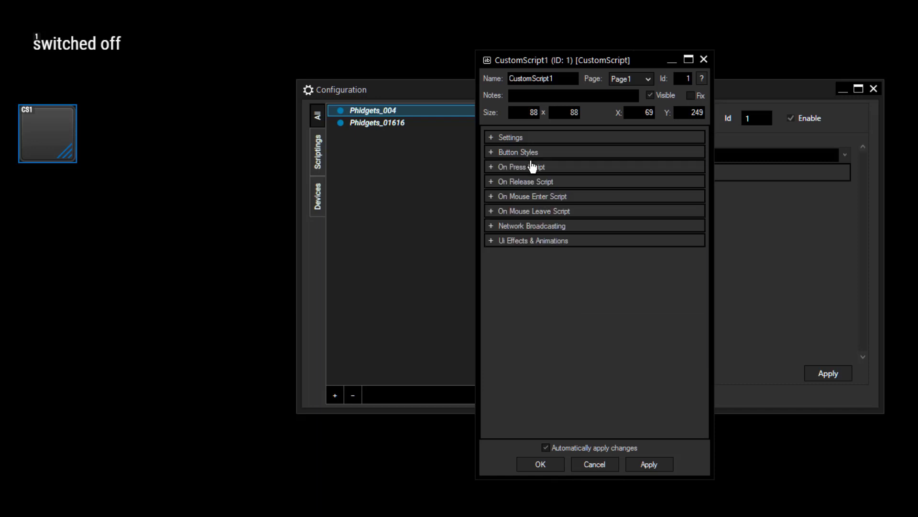
Step: Write the relay button's On Press script as Phidgets_004.Output0.SetState(1)
{"action": "left_click", "coordinate": [530, 168]}
{"action": "left_click", "coordinate": [532, 181]}
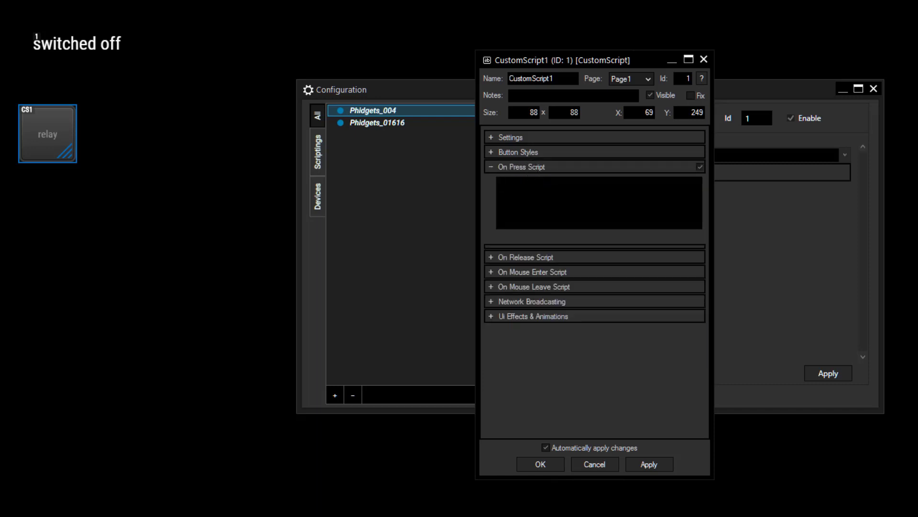
{"action": "type", "text": "phid"}
{"action": "key", "text": "Down"}
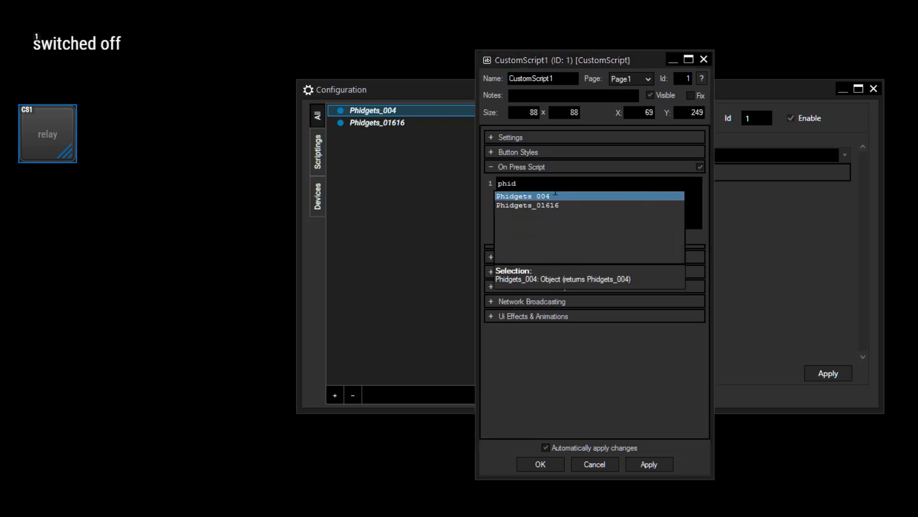
{"action": "type", "text": "."}
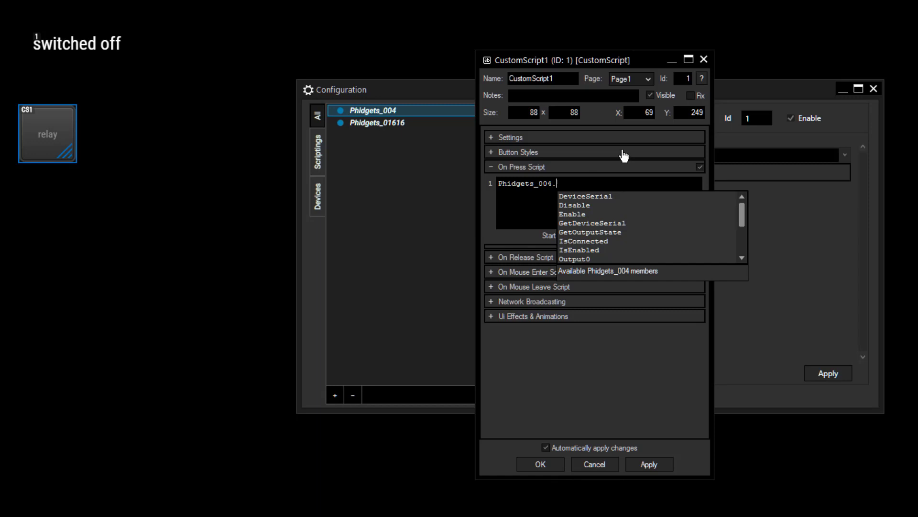
{"action": "type", "text": "out"}
{"action": "key", "text": "Down"}
{"action": "key", "text": "Return"}
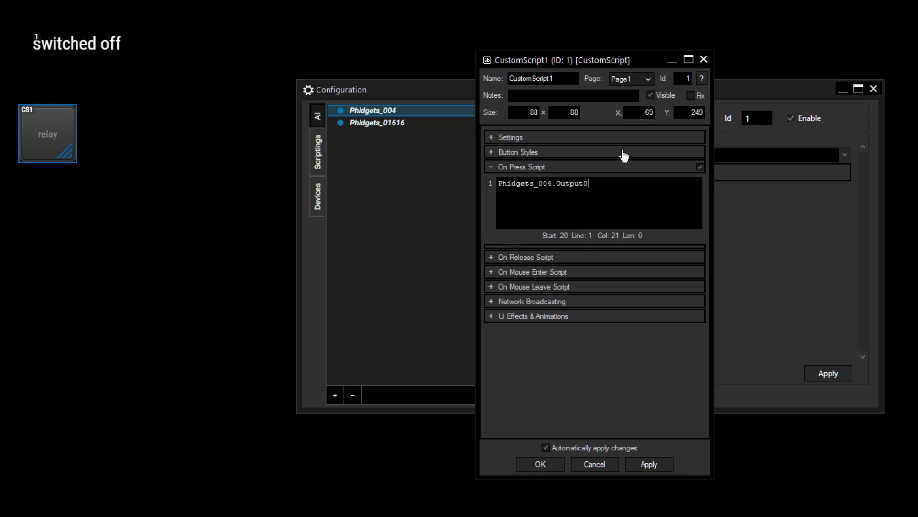
{"action": "type", "text": "."}
{"action": "key", "text": "Down"}
{"action": "key", "text": "Down"}
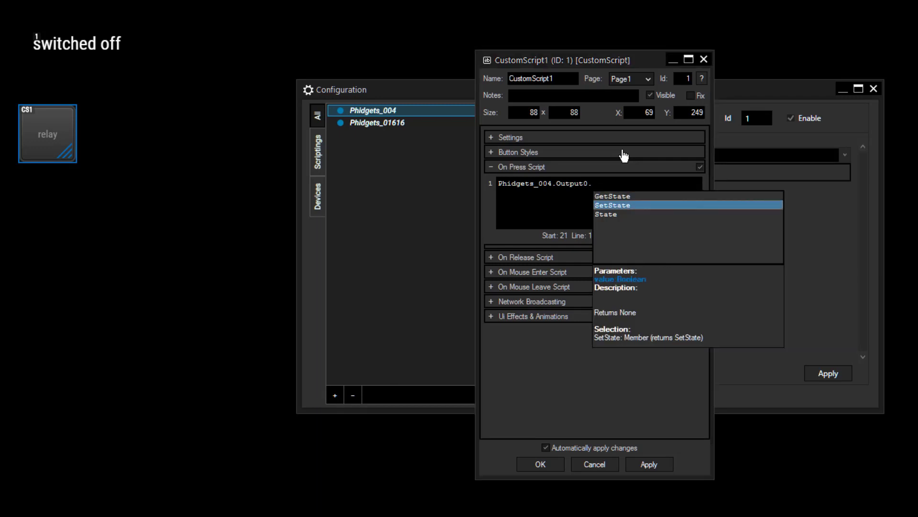
{"action": "key", "text": "Return"}
{"action": "type", "text": "("}
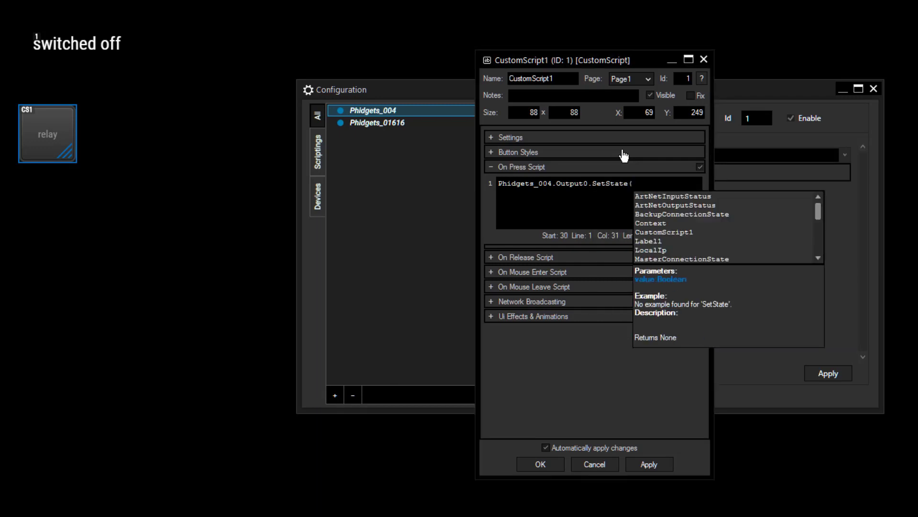
{"action": "type", "text": "1"}
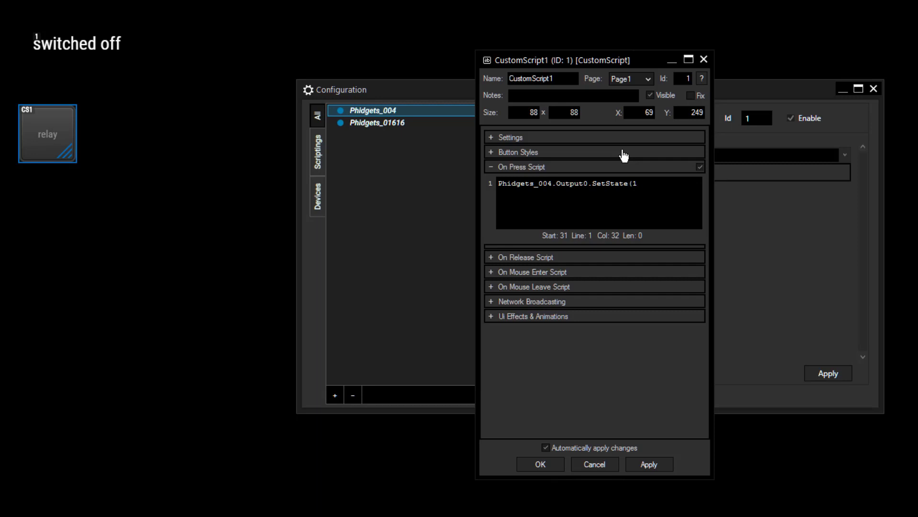
Step: Copy the press script into the relay button's On Release script and change the SetState argument to false
{"action": "key", "text": "ctrl+a"}
{"action": "key", "text": "ctrl+c"}
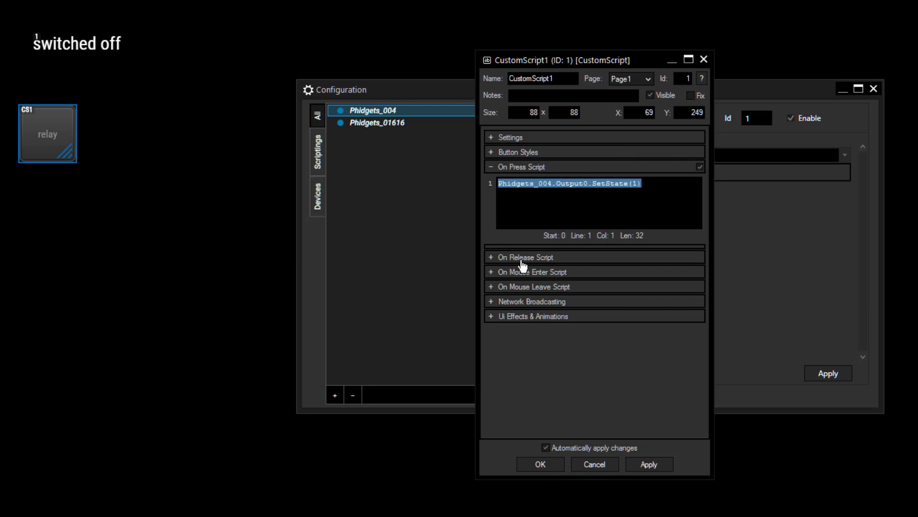
{"action": "left_click", "coordinate": [523, 261]}
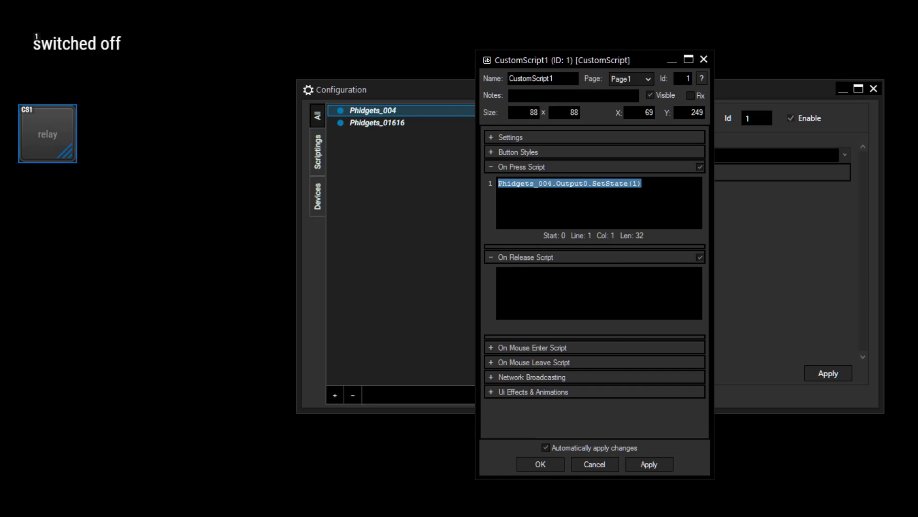
{"action": "left_click", "coordinate": [500, 274]}
{"action": "key", "text": "ctrl+v"}
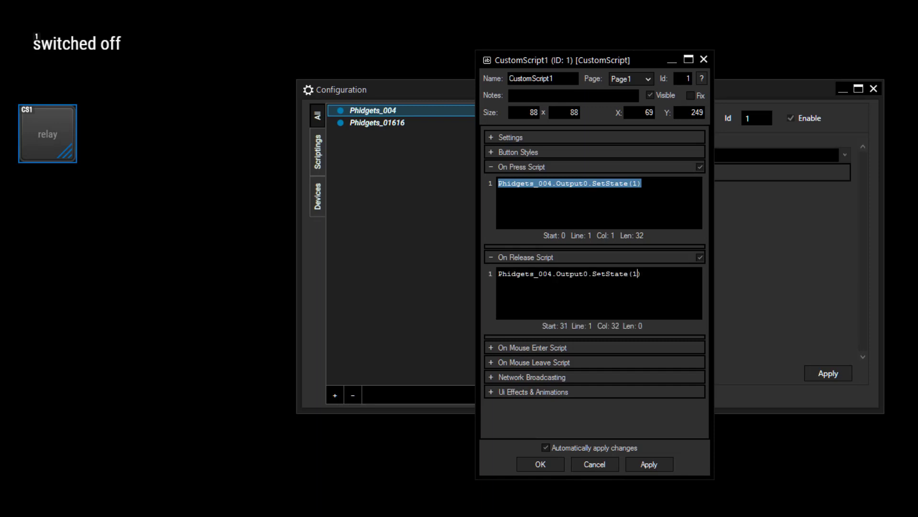
{"action": "key", "text": "BackSpace"}
{"action": "type", "text": "false"}
Step: Choose the button behaviour option in the relay button's general settings and accept its properties
{"action": "left_click", "coordinate": [525, 138]}
{"action": "left_click", "coordinate": [669, 166]}
{"action": "left_click", "coordinate": [665, 188]}
{"action": "left_click", "coordinate": [635, 136]}
{"action": "left_click", "coordinate": [548, 462]}
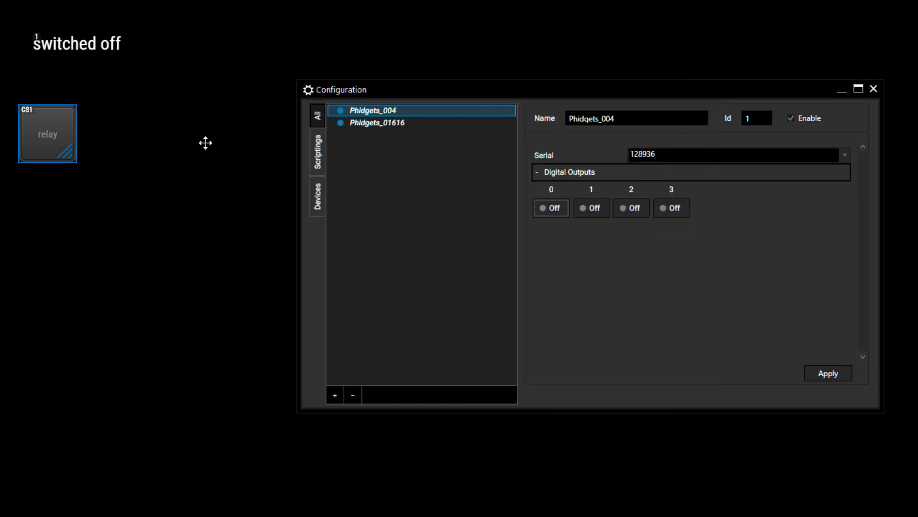
Step: Test the relay button in run mode by switching it on and off, and show the Phidgets_01616 configuration
{"action": "left_click", "coordinate": [106, 136]}
{"action": "key", "text": "ctrl+e"}
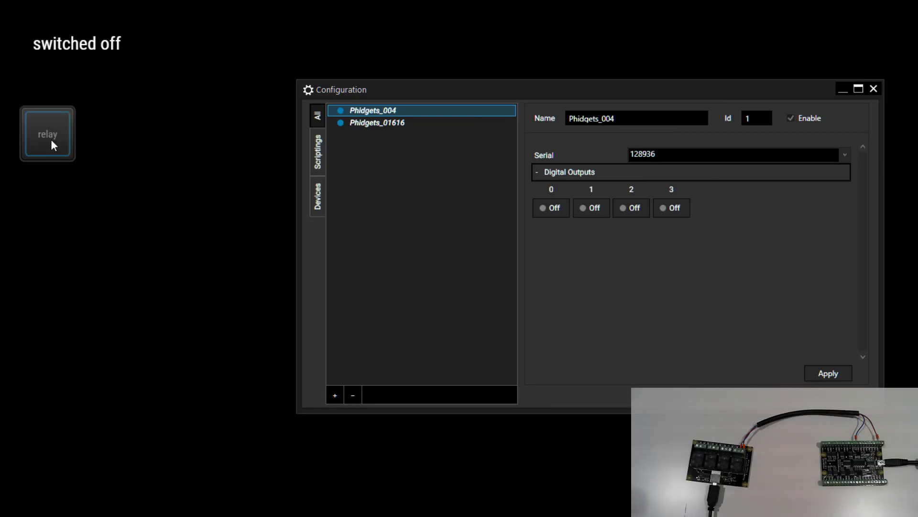
{"action": "left_click", "coordinate": [54, 146]}
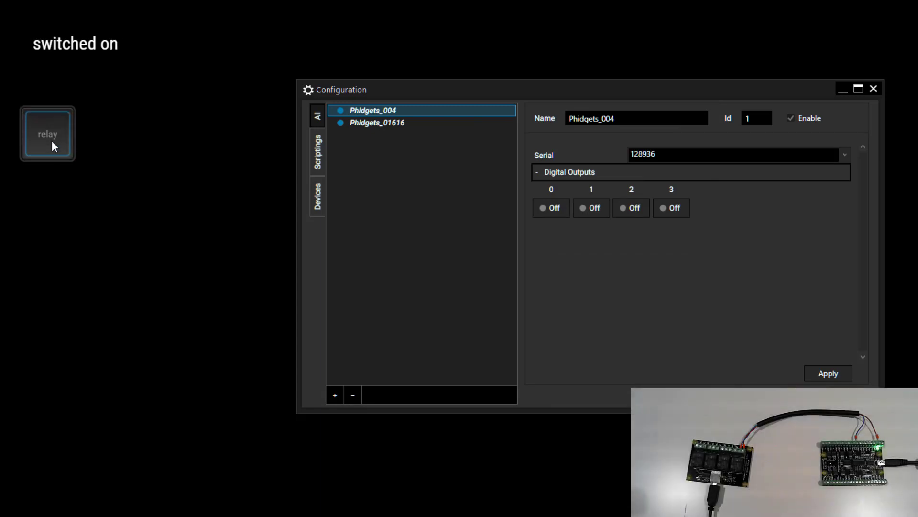
{"action": "left_click", "coordinate": [55, 149]}
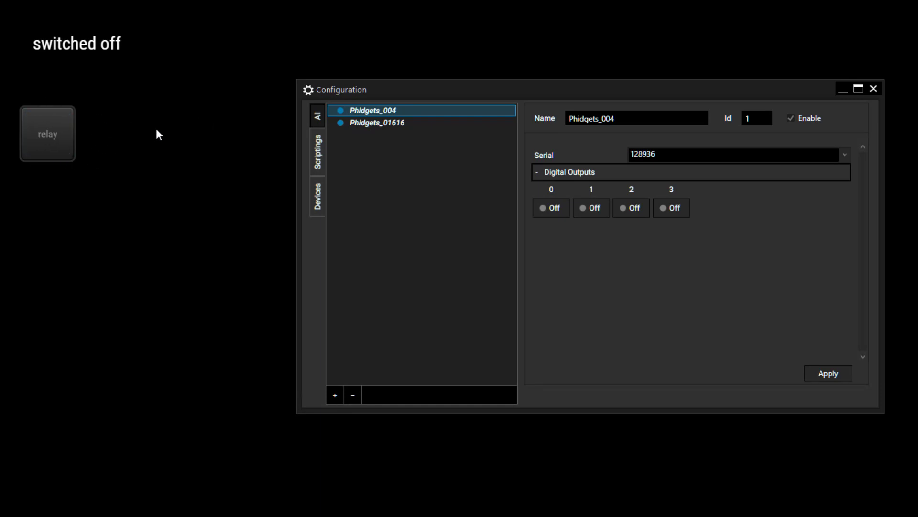
{"action": "left_click", "coordinate": [421, 126]}
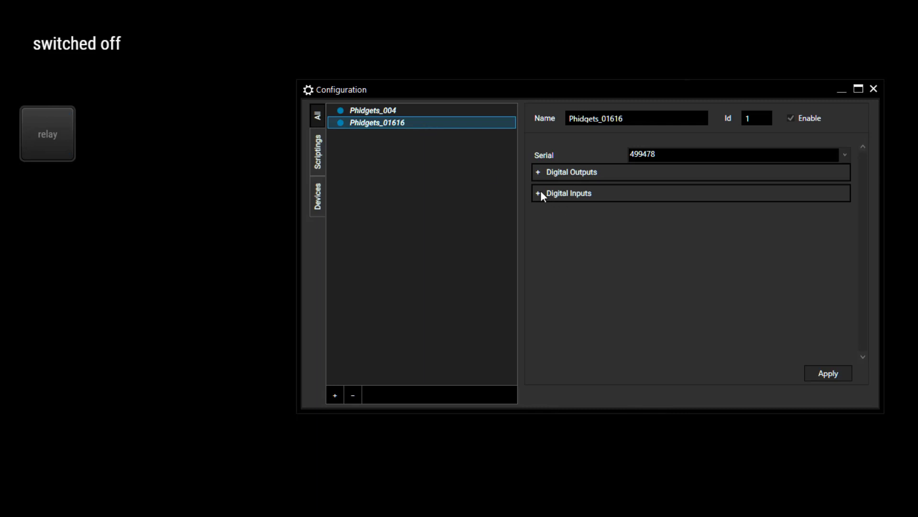
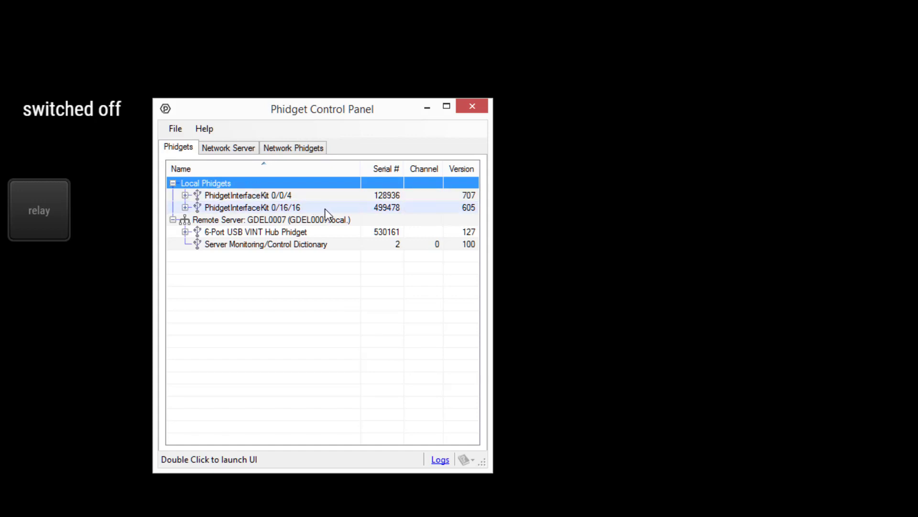
Step: In Phidget Control Panel, expand Port 0 of the 6-Port USB VINT Hub Phidget and open its Voltage Ratio Mode
{"action": "mouse_move", "coordinate": [329, 222]}
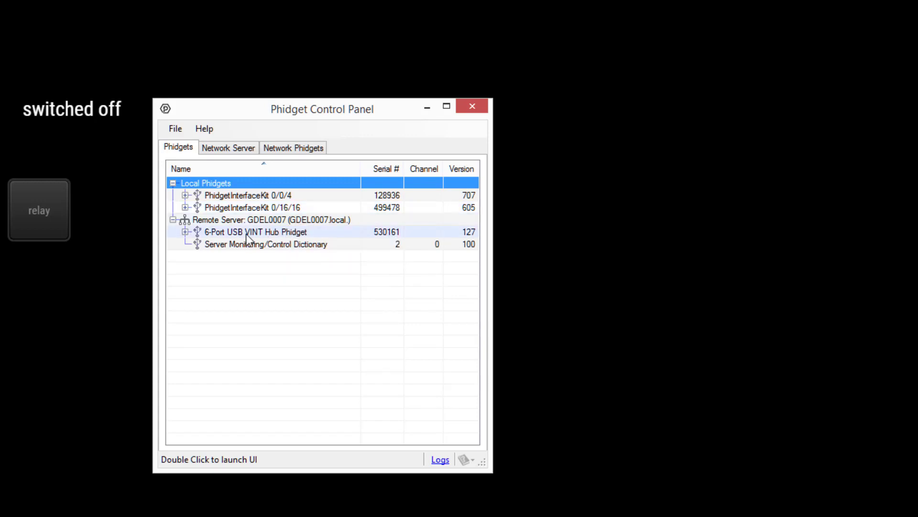
{"action": "left_click", "coordinate": [185, 232]}
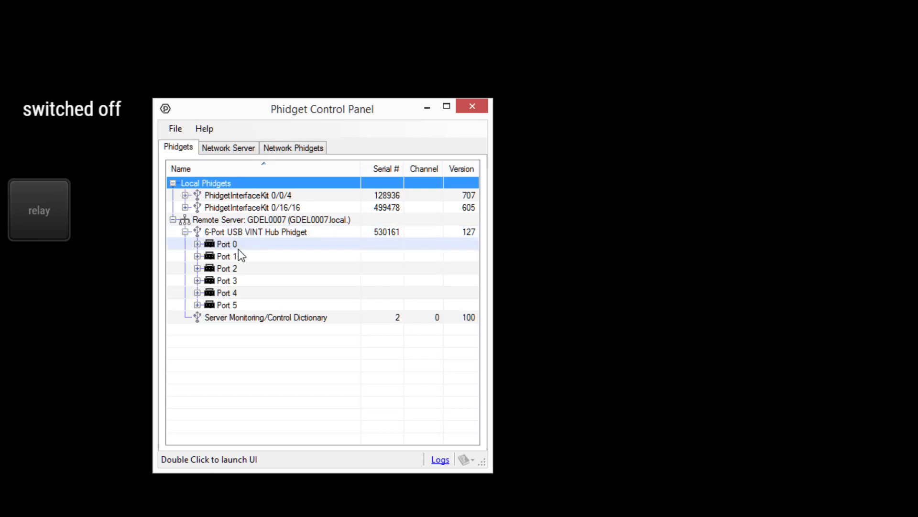
{"action": "left_click", "coordinate": [197, 245]}
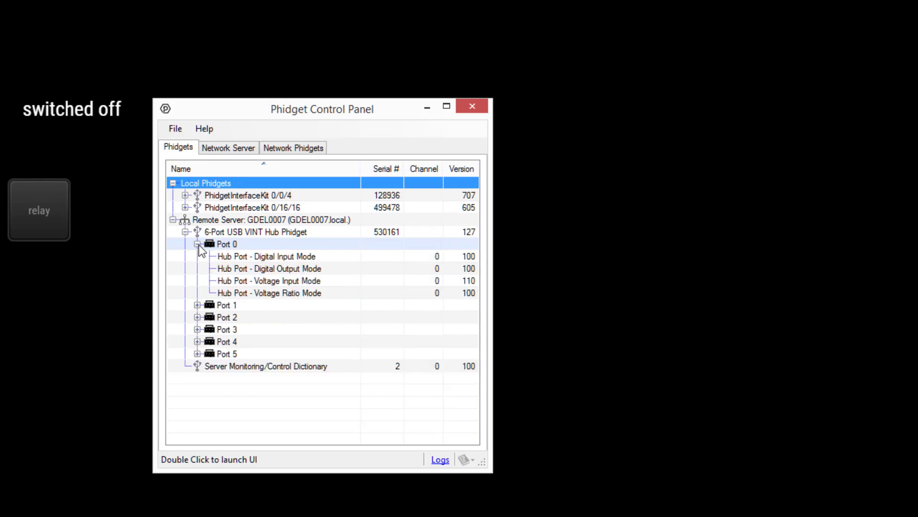
{"action": "double_click", "coordinate": [277, 296]}
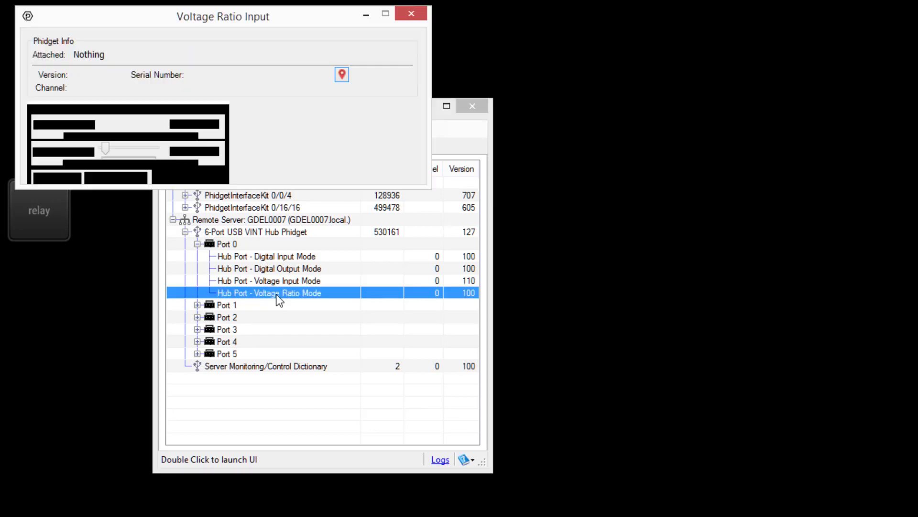
{"action": "left_click_drag", "start_coordinate": [259, 24], "coordinate": [744, 115]}
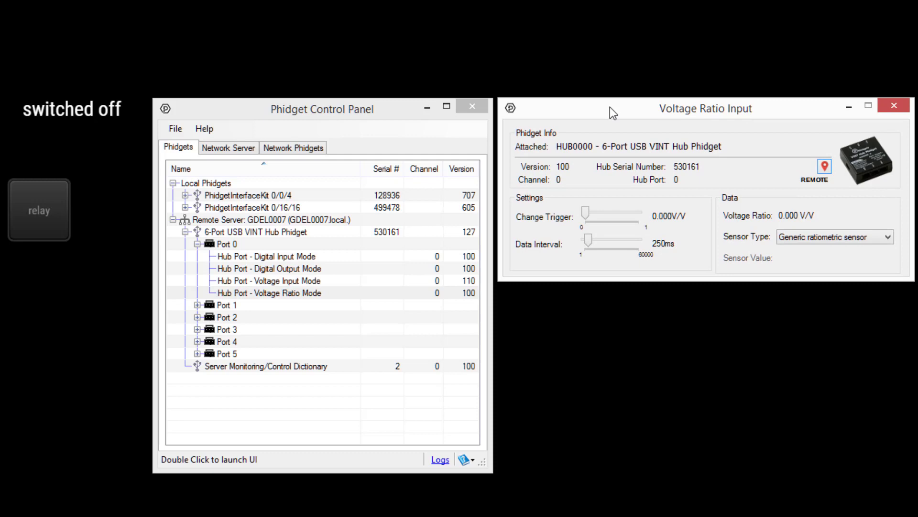
Step: Examine the hub's addressing information for serial number, hub port, channel and server IP address, and close the Phidget windows
{"action": "left_click", "coordinate": [825, 172]}
{"action": "left_click_drag", "start_coordinate": [396, 101], "coordinate": [787, 304]}
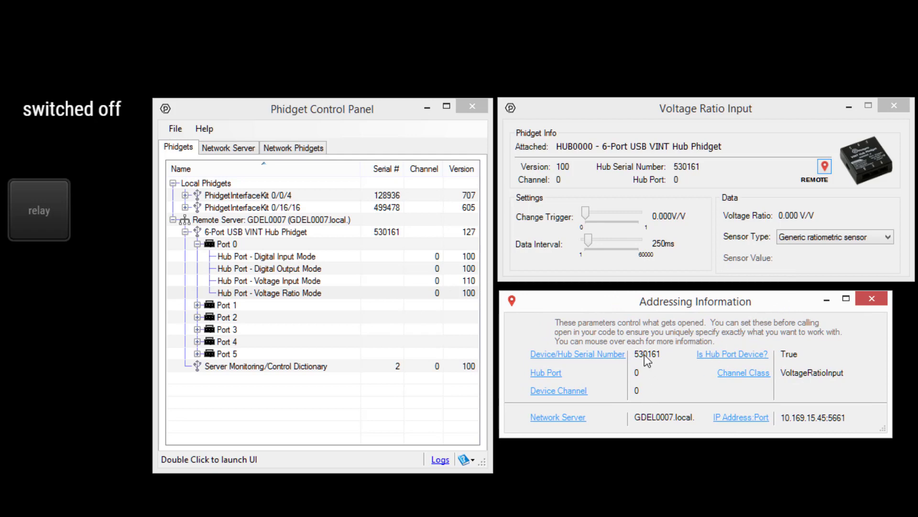
{"action": "mouse_move", "coordinate": [555, 355]}
{"action": "left_click", "coordinate": [870, 299]}
{"action": "left_click", "coordinate": [894, 105]}
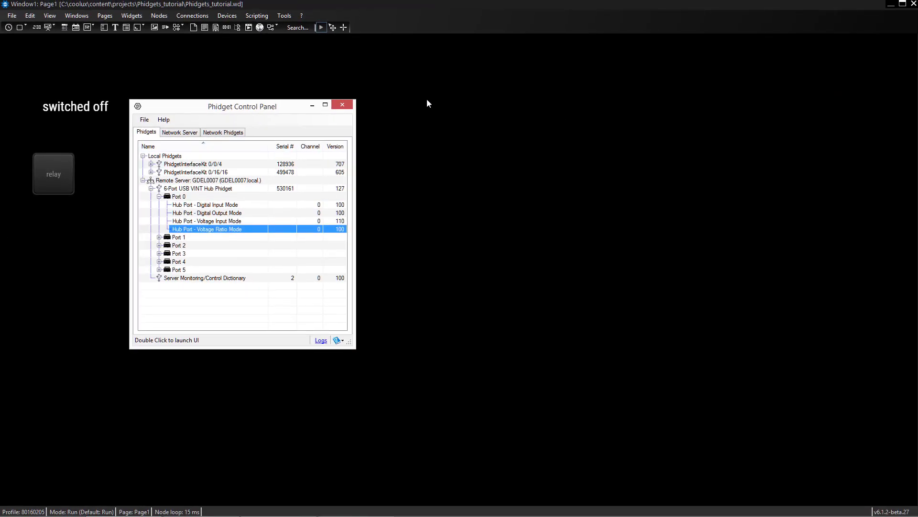
{"action": "left_click", "coordinate": [351, 109]}
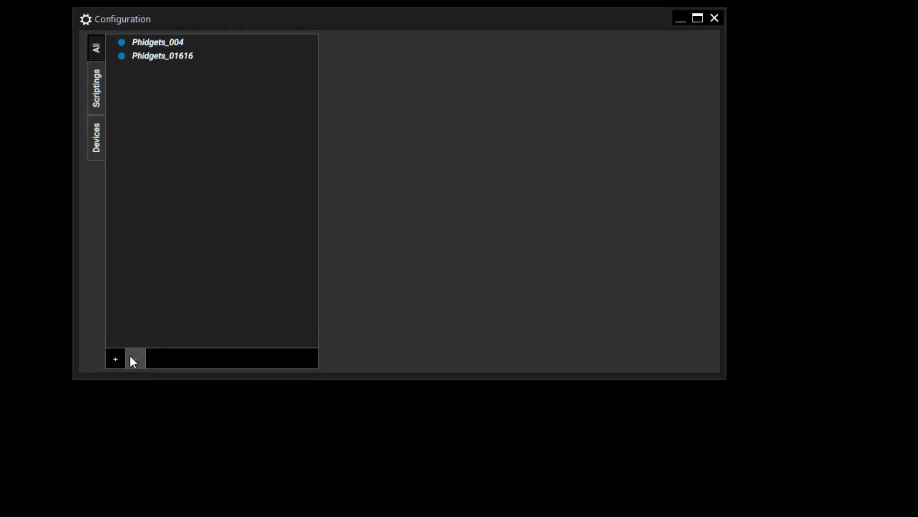
Step: Add a Phidgets Server Device with address 10.169.15.45 and apply the configuration
{"action": "left_click", "coordinate": [116, 360]}
{"action": "mouse_move", "coordinate": [170, 284]}
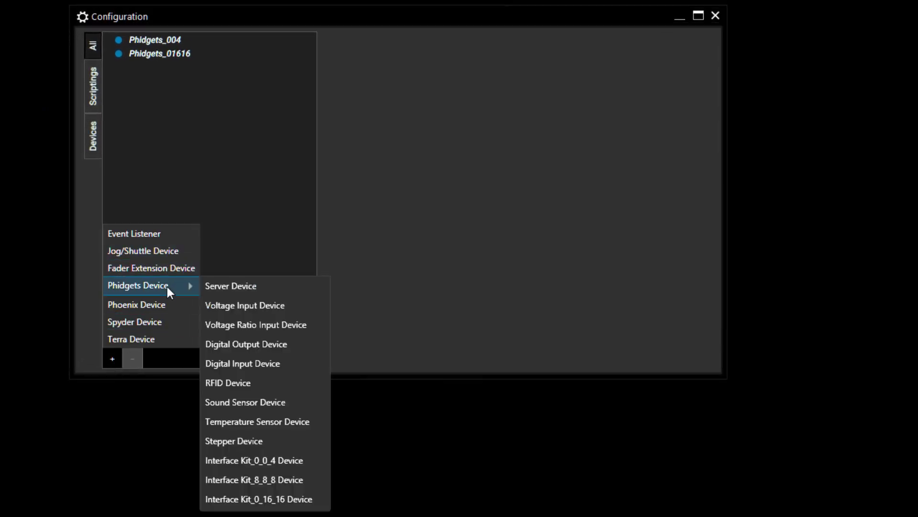
{"action": "left_click", "coordinate": [251, 286]}
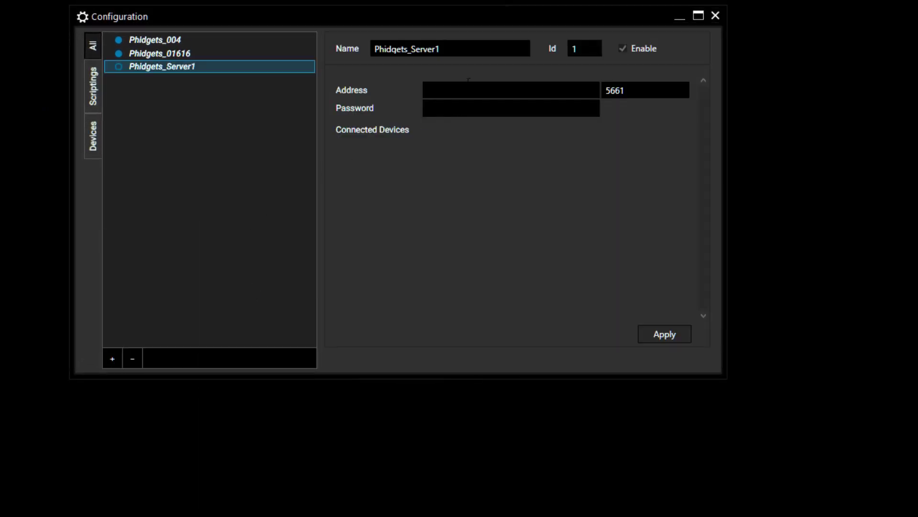
{"action": "type", "text": "10.169.15.45"}
{"action": "left_click", "coordinate": [671, 339]}
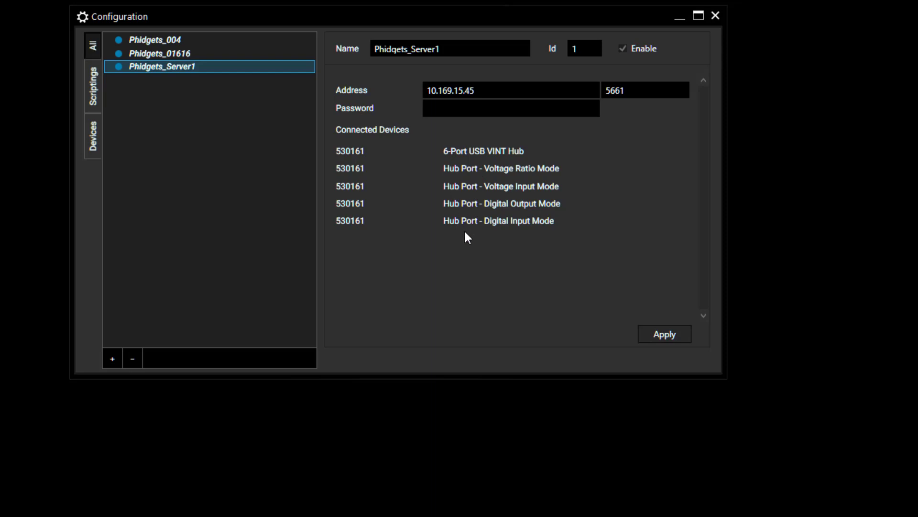
Step: Add a Phidgets Voltage Ratio Input Device and assign it serial 530161 and hub port 0
{"action": "left_click", "coordinate": [114, 359]}
{"action": "mouse_move", "coordinate": [163, 280]}
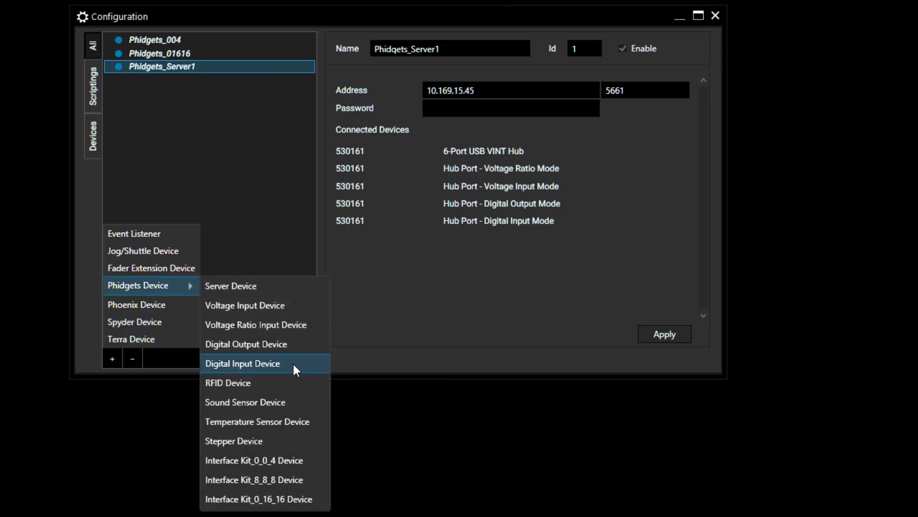
{"action": "left_click", "coordinate": [285, 327]}
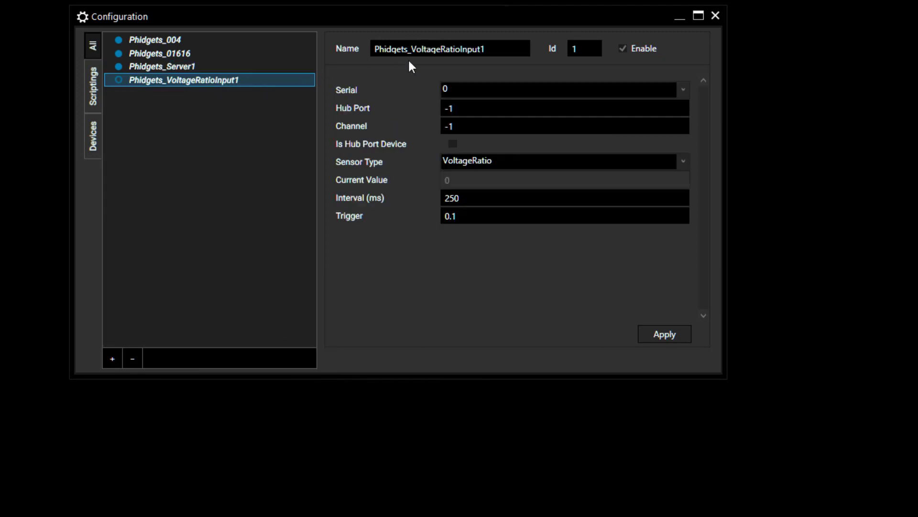
{"action": "left_click", "coordinate": [484, 88]}
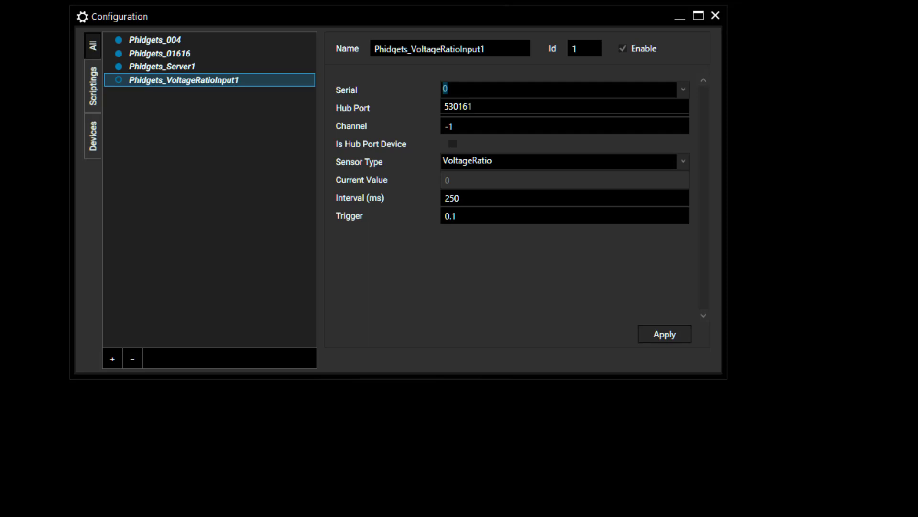
{"action": "left_click", "coordinate": [487, 107]}
{"action": "key", "text": "Tab"}
{"action": "type", "text": "0"}
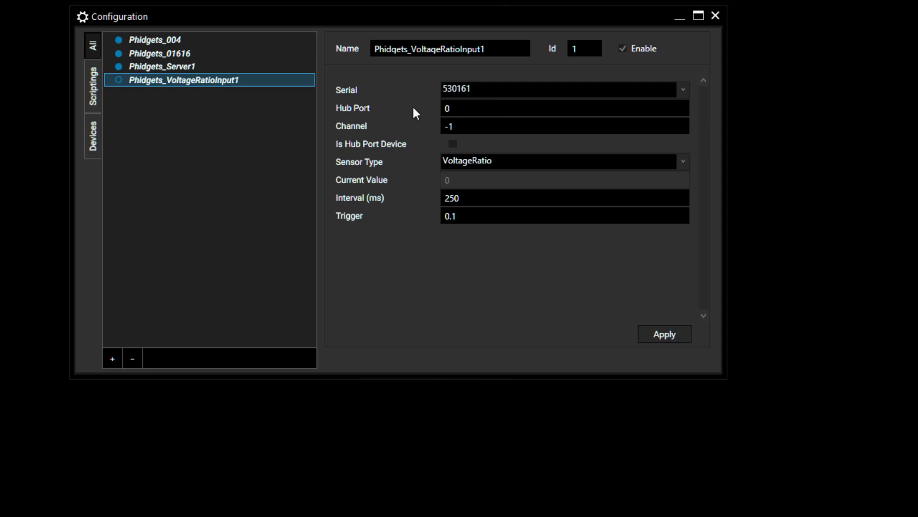
Step: Set the voltage ratio input to channel 0, mark it as a hub port device with sensor type PN_1112, and apply
{"action": "key", "text": "Delete"}
{"action": "key", "text": "Delete"}
{"action": "type", "text": "0"}
{"action": "left_click", "coordinate": [453, 144]}
{"action": "left_click", "coordinate": [521, 161]}
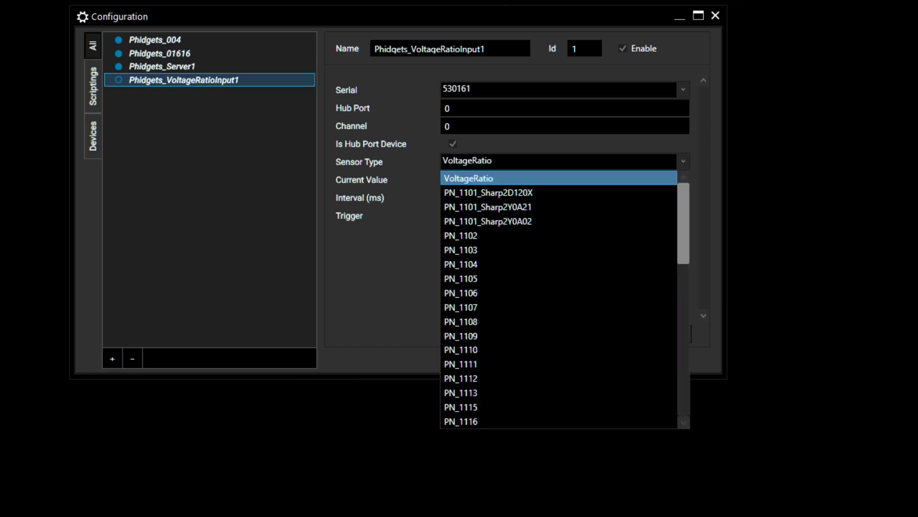
{"action": "left_click", "coordinate": [521, 385]}
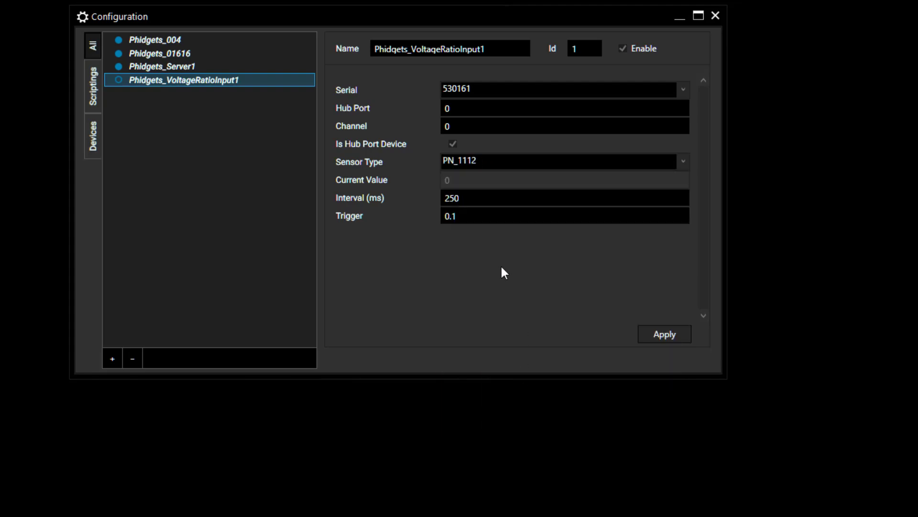
{"action": "left_click", "coordinate": [664, 336]}
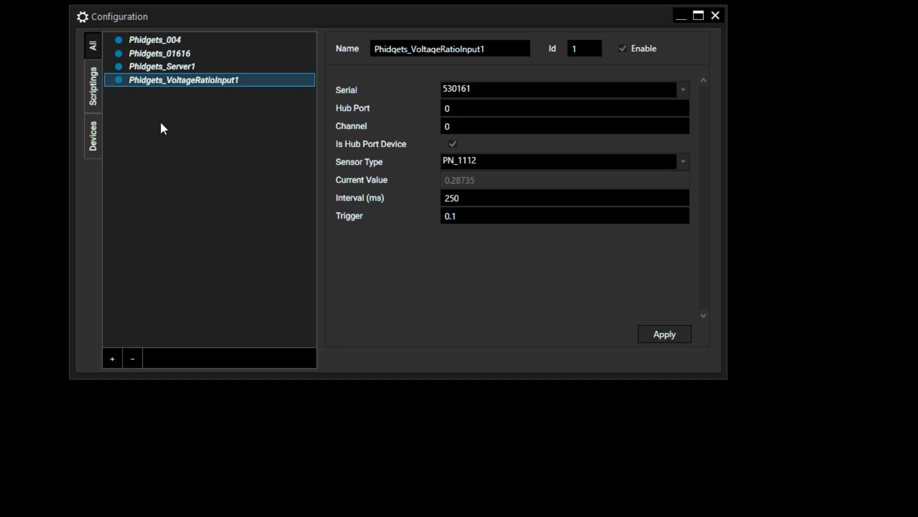
Step: Add an event listener and name it FaderEvent
{"action": "left_click", "coordinate": [115, 360]}
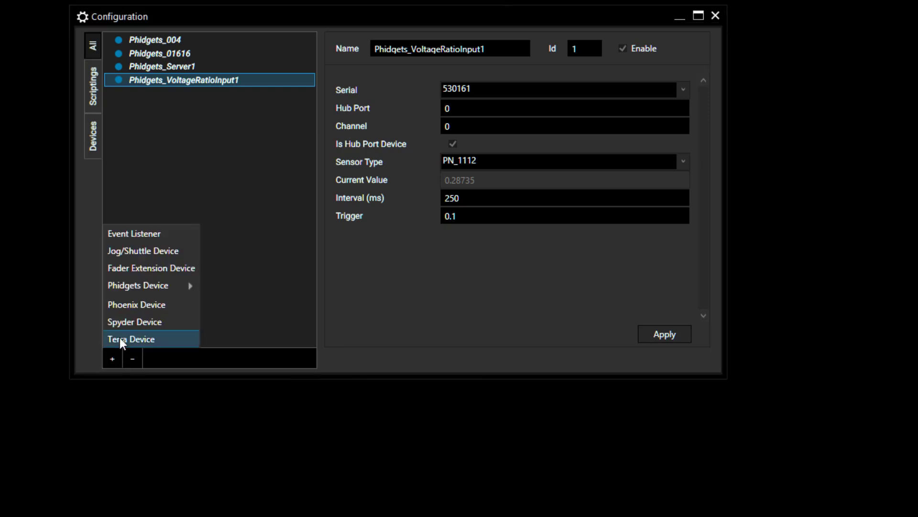
{"action": "left_click", "coordinate": [158, 234]}
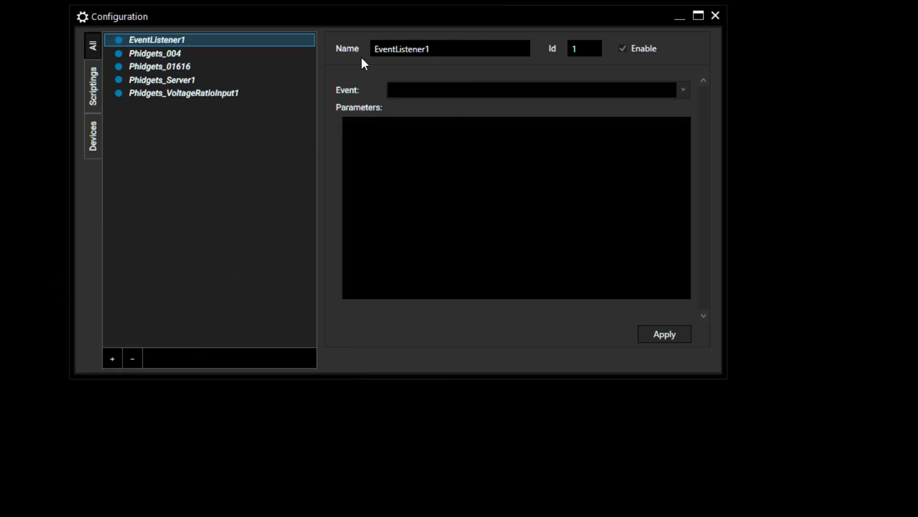
{"action": "left_click_drag", "start_coordinate": [461, 56], "coordinate": [354, 51]}
{"action": "type", "text": "Fadd"}
{"action": "key", "text": "BackSpace"}
{"action": "type", "text": "erEvent"}
Step: Assign Phidgets_VoltageRatioInput1.Value as the event that triggers FaderEvent
{"action": "left_click", "coordinate": [683, 89]}
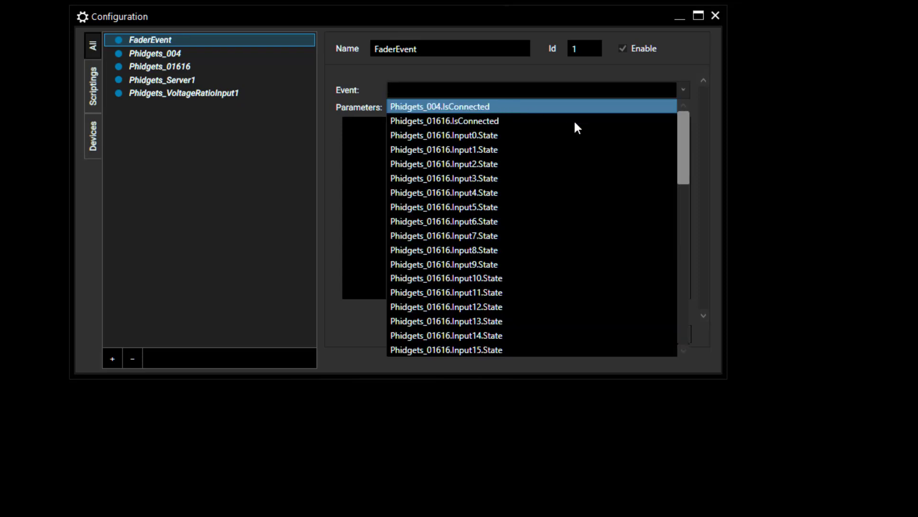
{"action": "left_click_drag", "start_coordinate": [684, 152], "coordinate": [689, 365]}
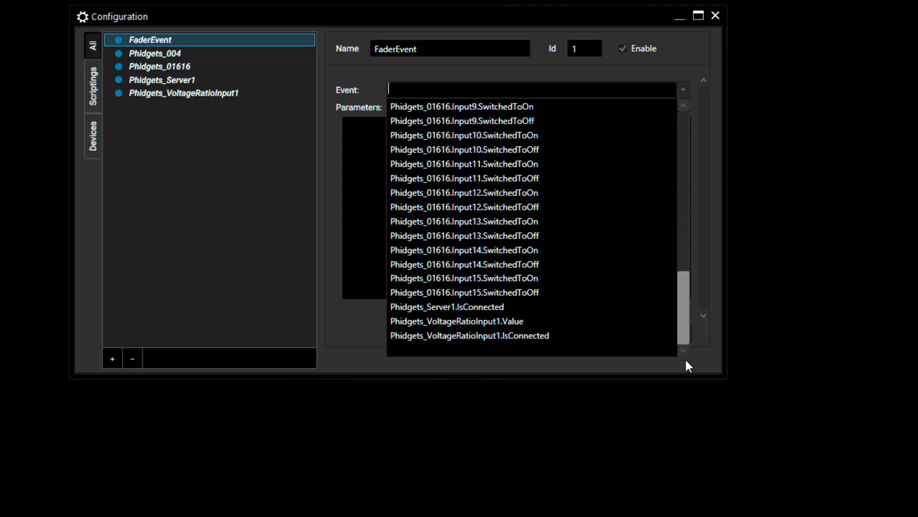
{"action": "left_click", "coordinate": [533, 325]}
Step: Script FaderEvent with Label1.text=value and apply the configuration
{"action": "left_click", "coordinate": [512, 172]}
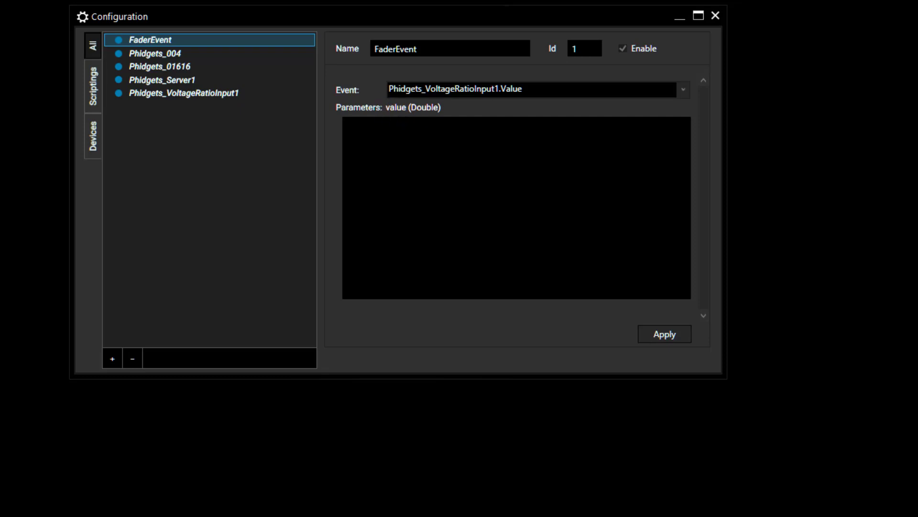
{"action": "type", "text": "label1"}
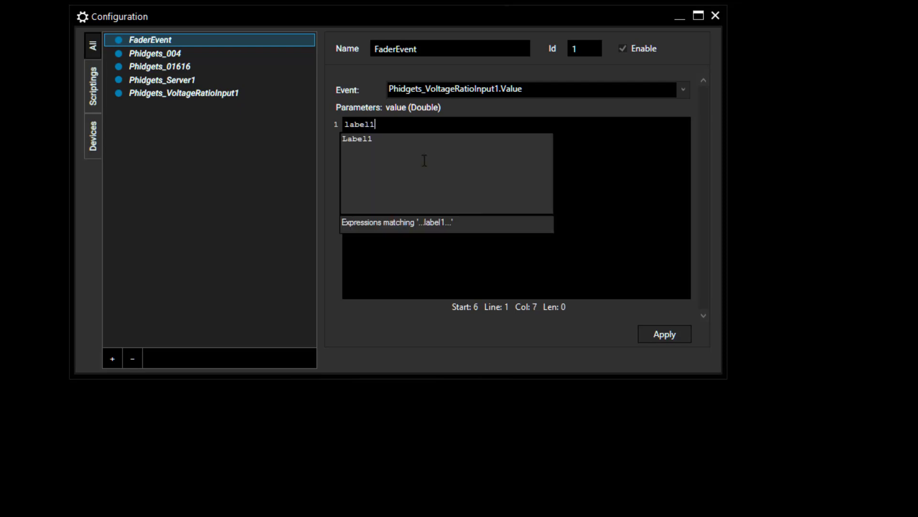
{"action": "type", "text": ".tex"}
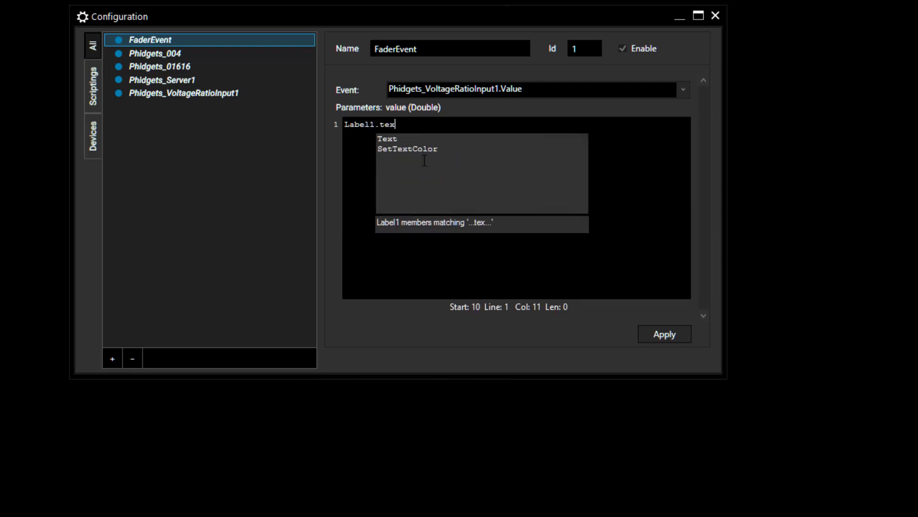
{"action": "type", "text": "t="}
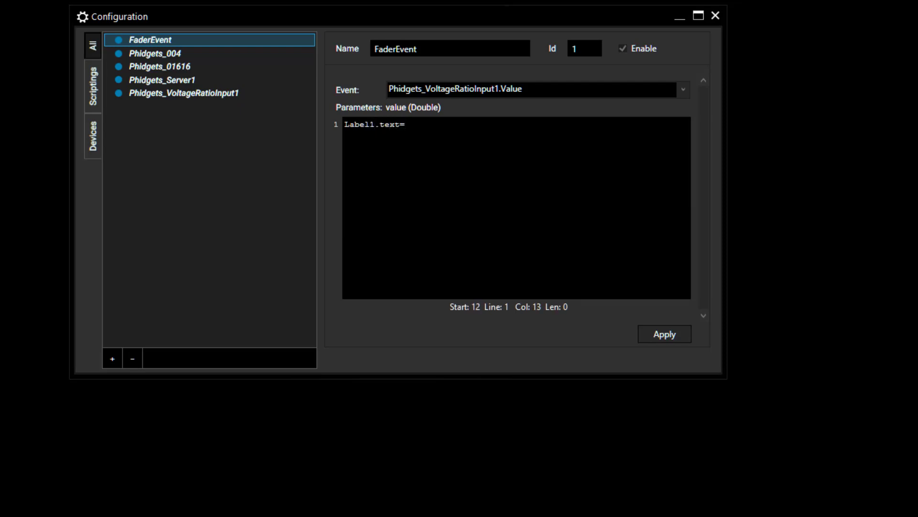
{"action": "type", "text": "value"}
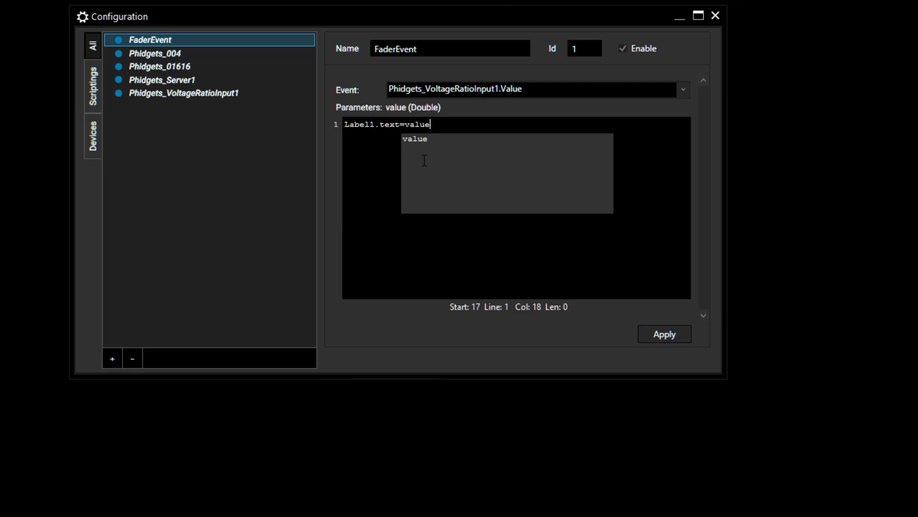
{"action": "left_click", "coordinate": [651, 340]}
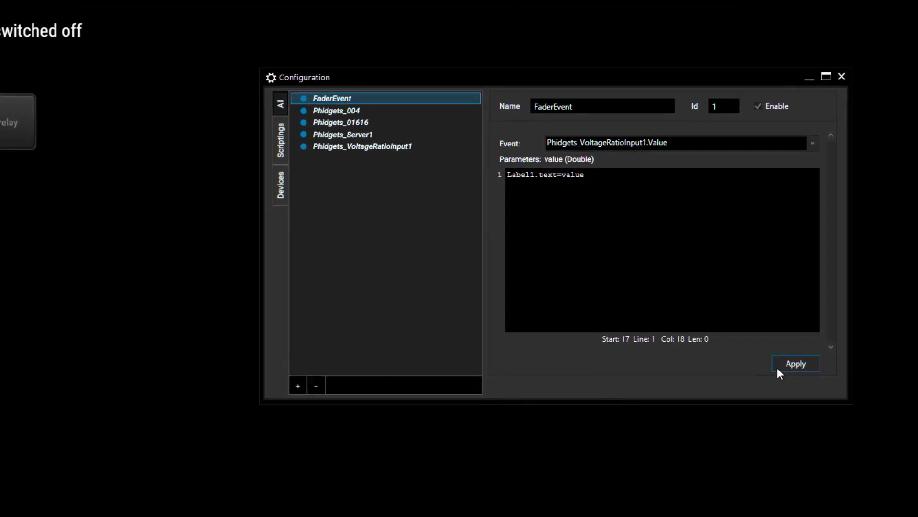